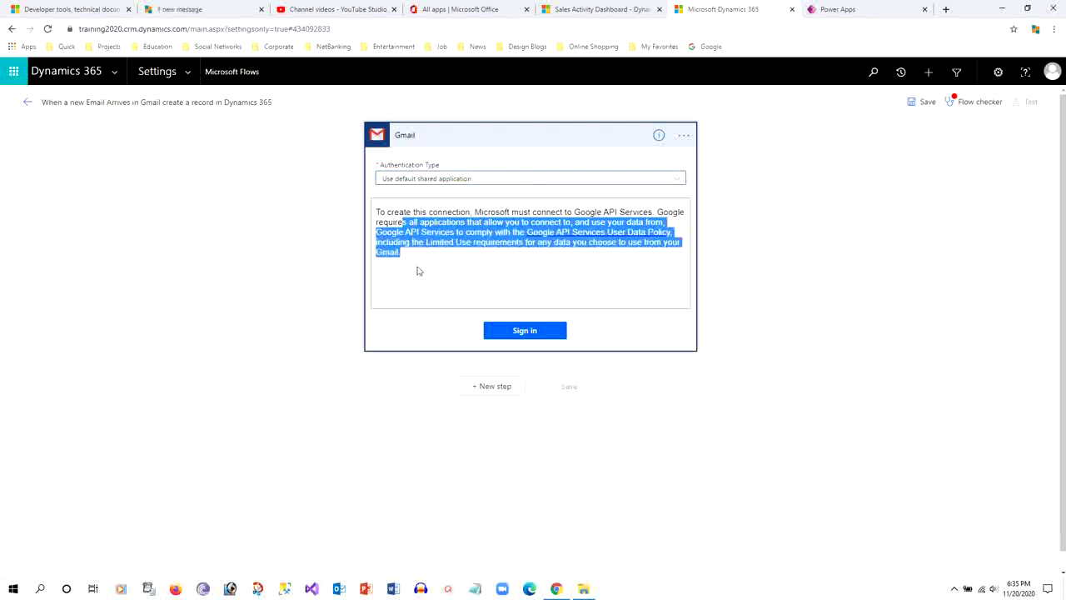
# Sign in to the Gmail connection with the Softchief Learn Google account and allow Microsoft Power Platform access to it
pyautogui.click(526, 325)
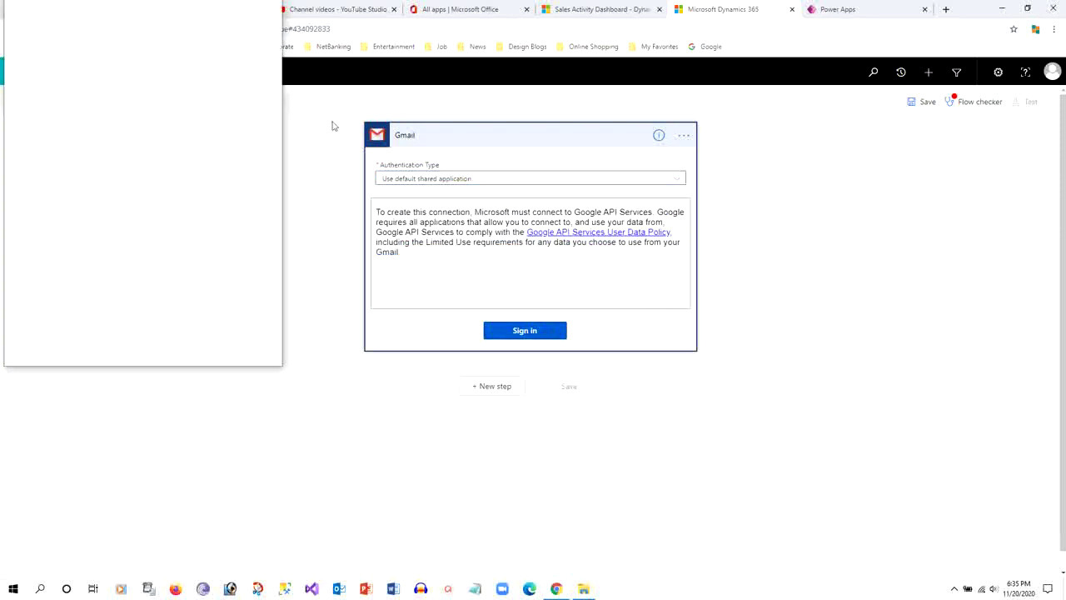
pyautogui.moveTo(170, 19); pyautogui.dragTo(394, 103)
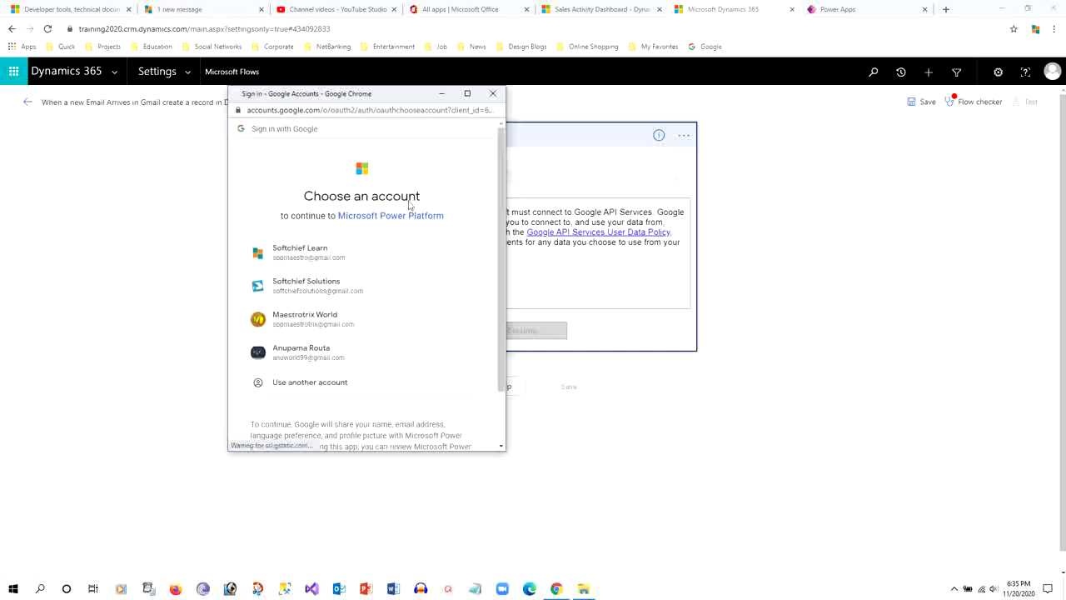
pyautogui.click(296, 260)
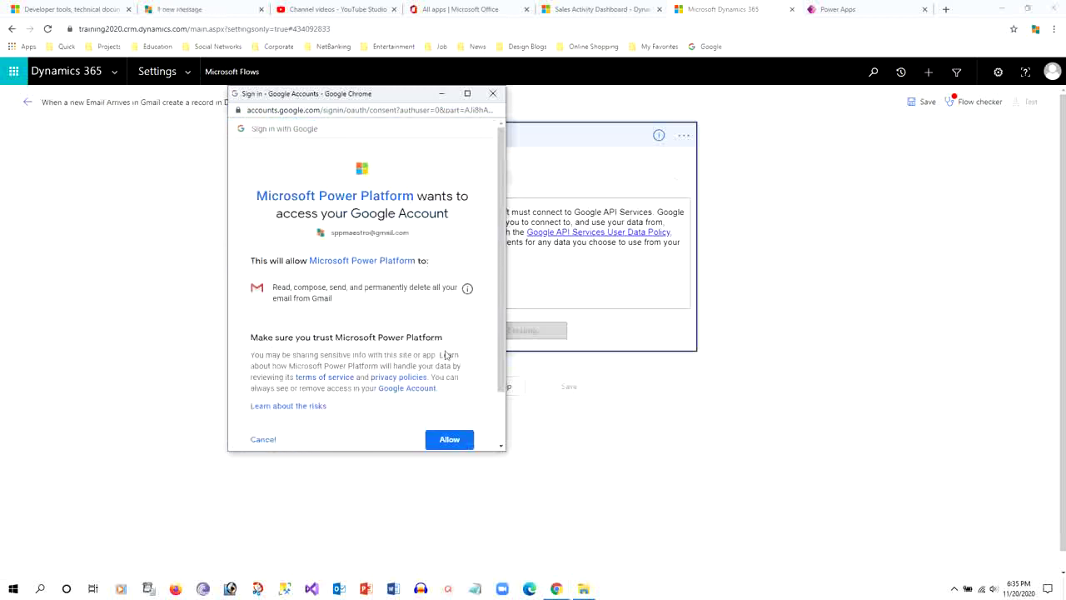
pyautogui.scroll(-2, 447, 344)
pyautogui.moveTo(269, 206); pyautogui.dragTo(459, 204)
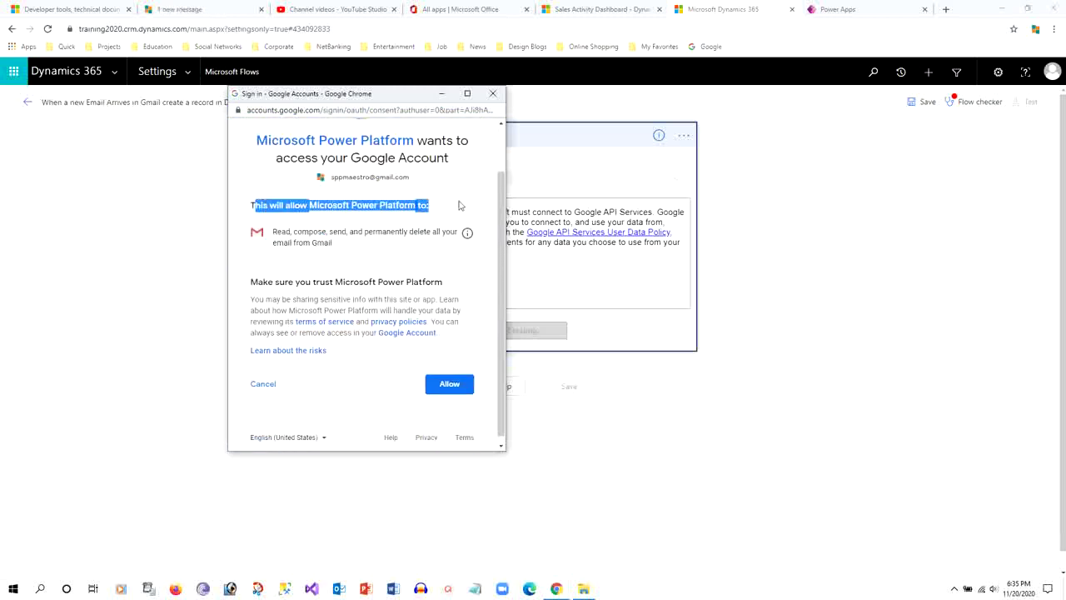
pyautogui.click(447, 382)
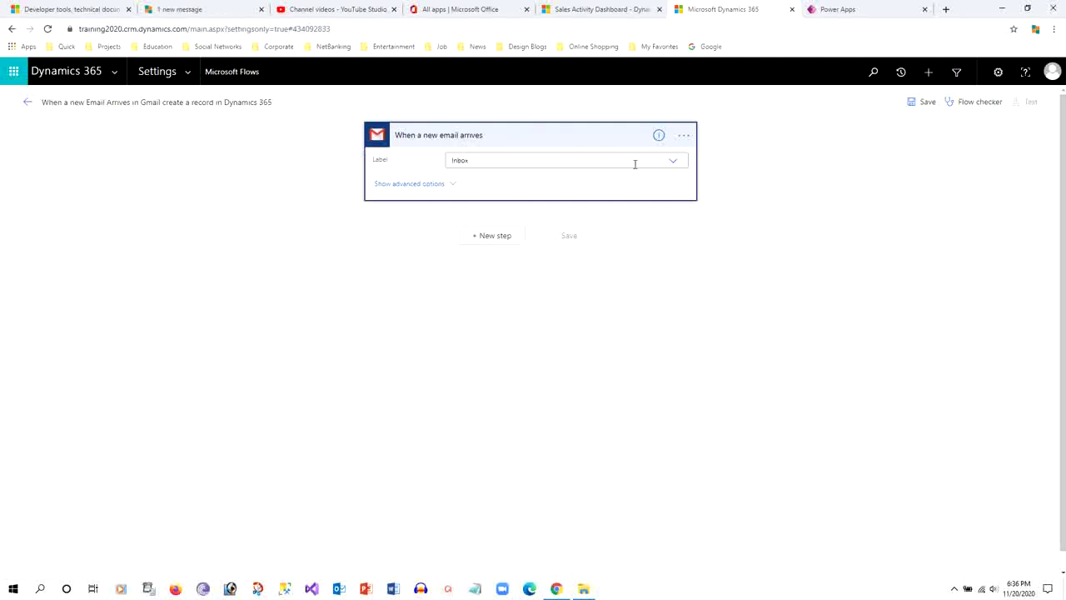
# Set the new-email trigger's label to Inbox and show its advanced options
pyautogui.click(676, 161)
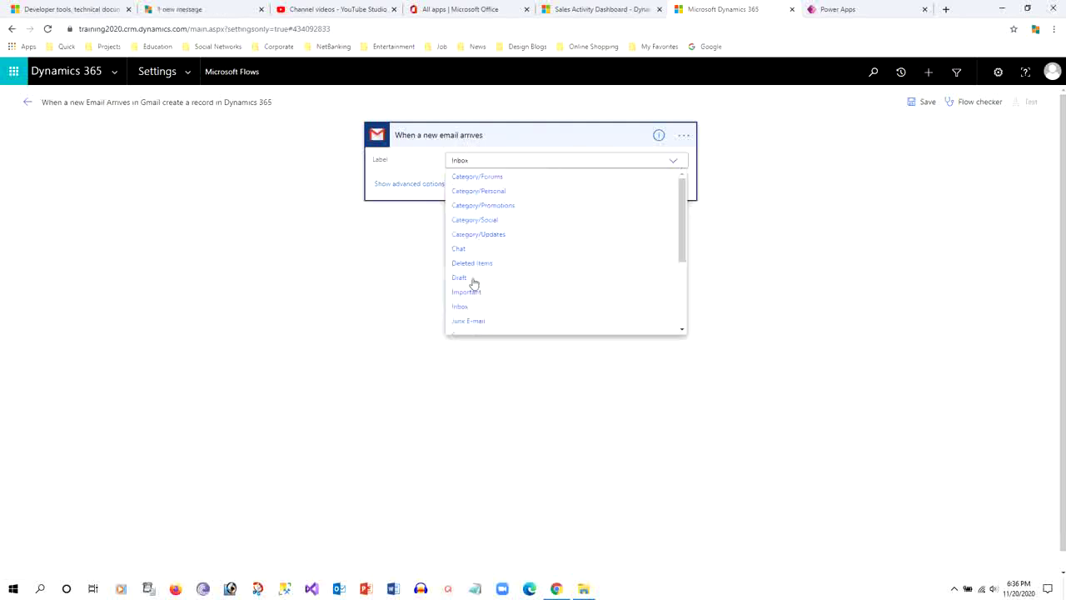
pyautogui.click(462, 307)
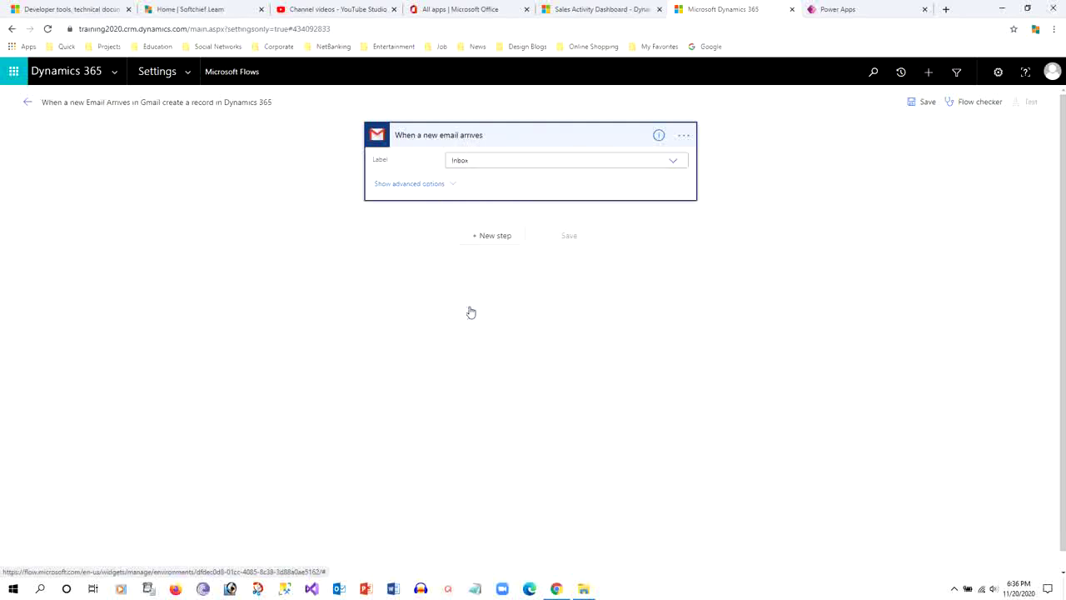
pyautogui.click(453, 185)
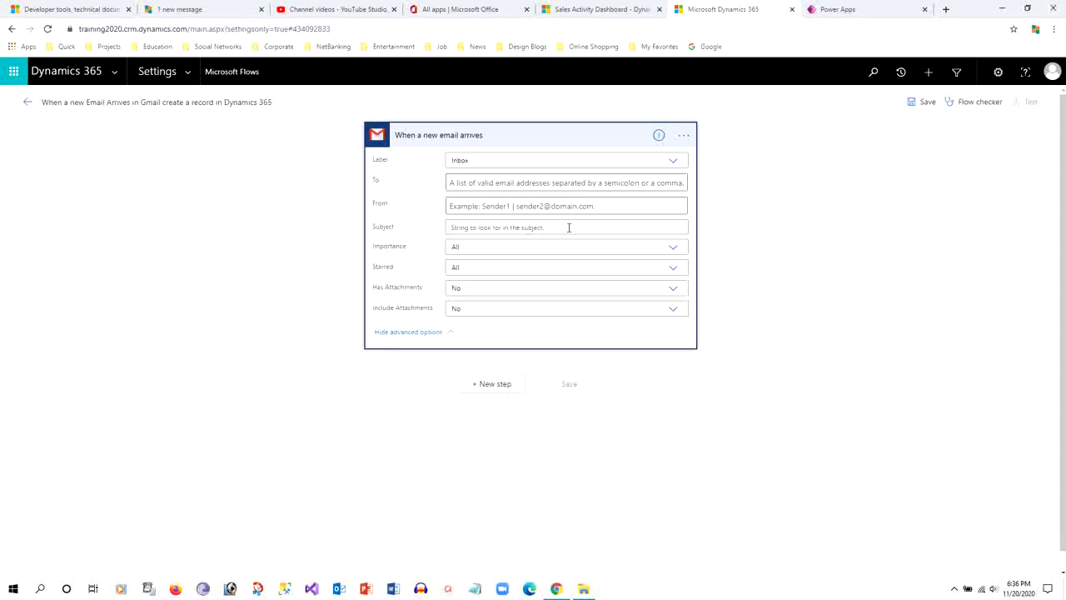
pyautogui.write('quer')
pyautogui.doubleClick(460, 227)
pyautogui.click(562, 141)
pyautogui.click(523, 138)
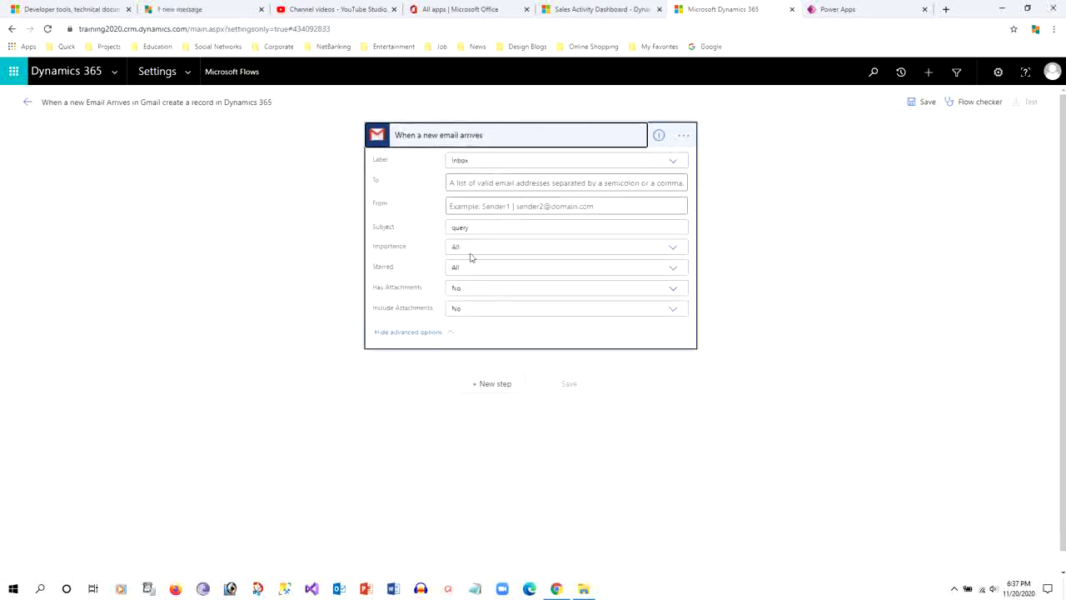
pyautogui.doubleClick(477, 229)
pyautogui.press('BackSpace')
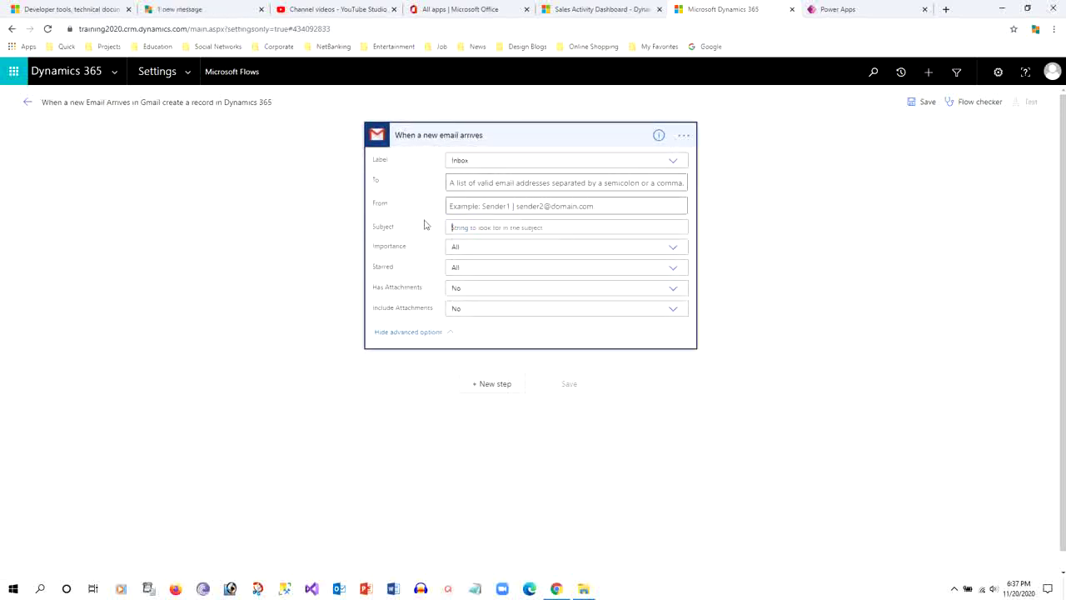
# Add the "Create a new record (deprecated)" action from the Dynamics 365 (deprecated) connector after the email trigger
pyautogui.click(597, 140)
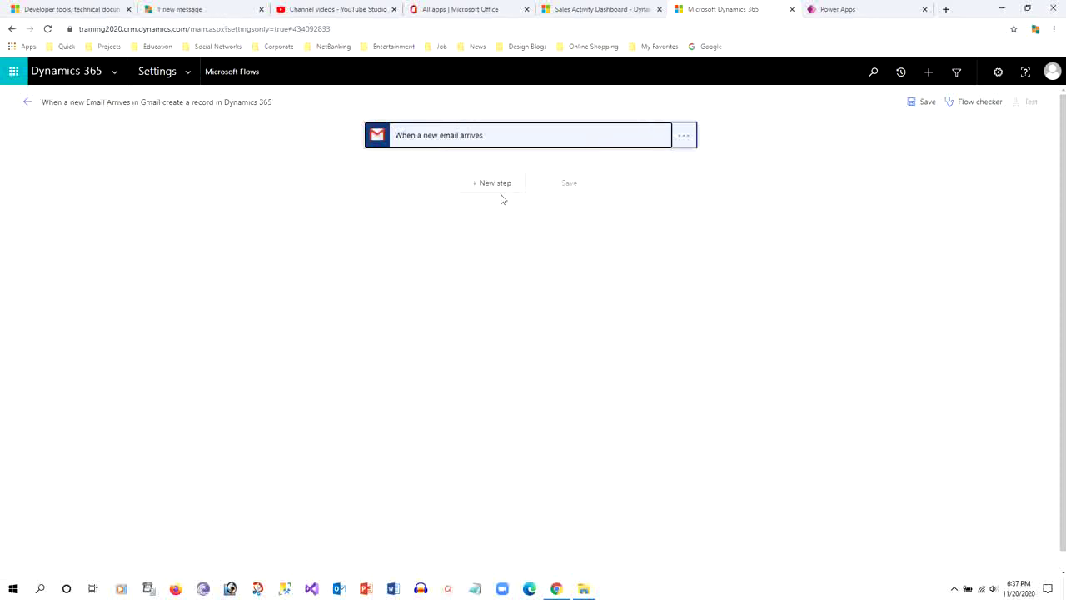
pyautogui.click(506, 188)
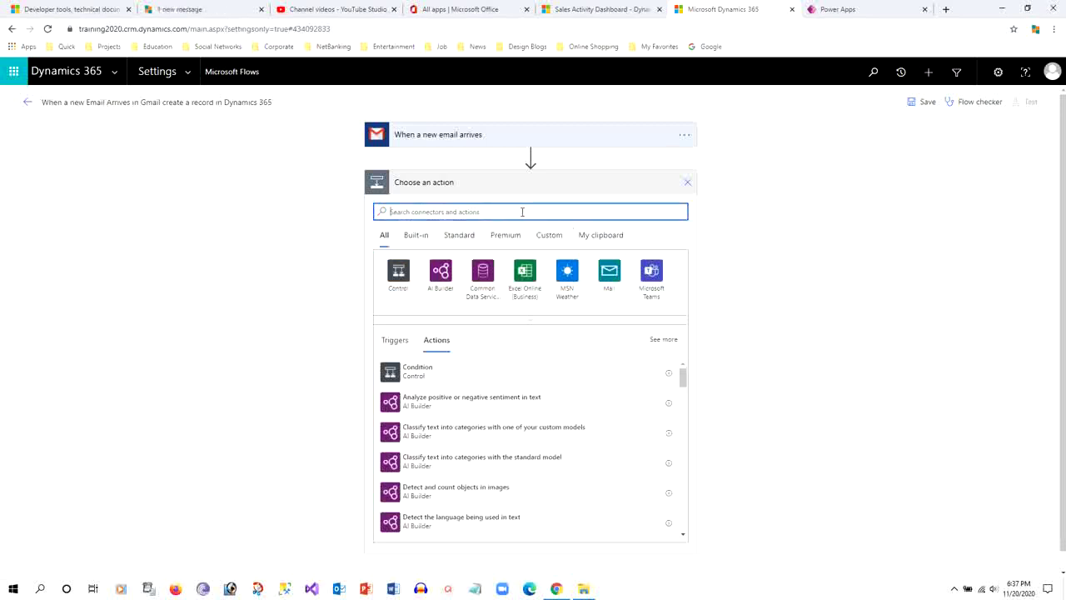
pyautogui.write('dynam')
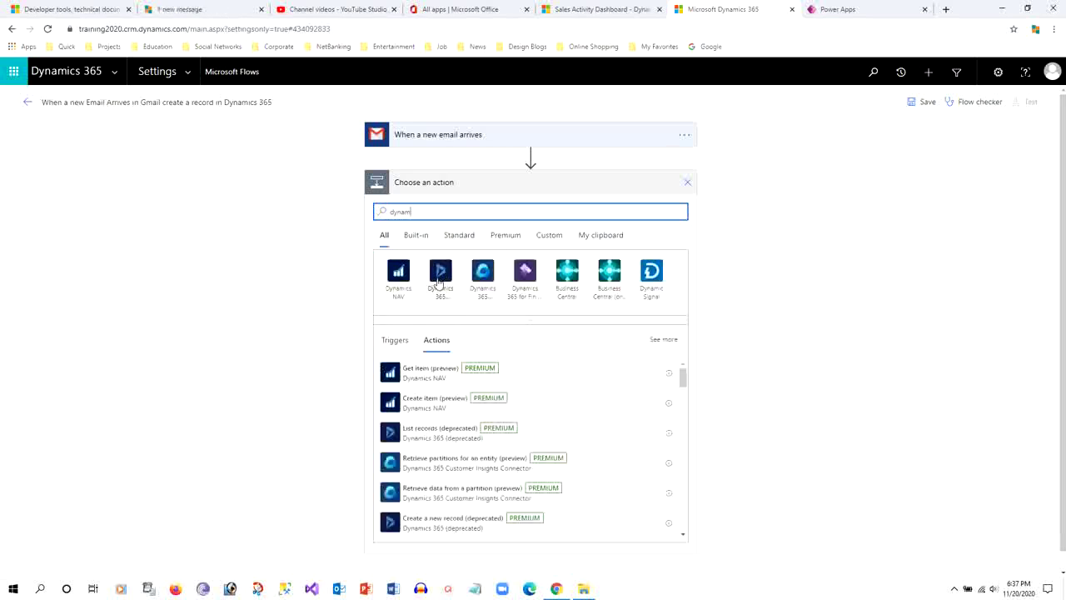
pyautogui.click(440, 283)
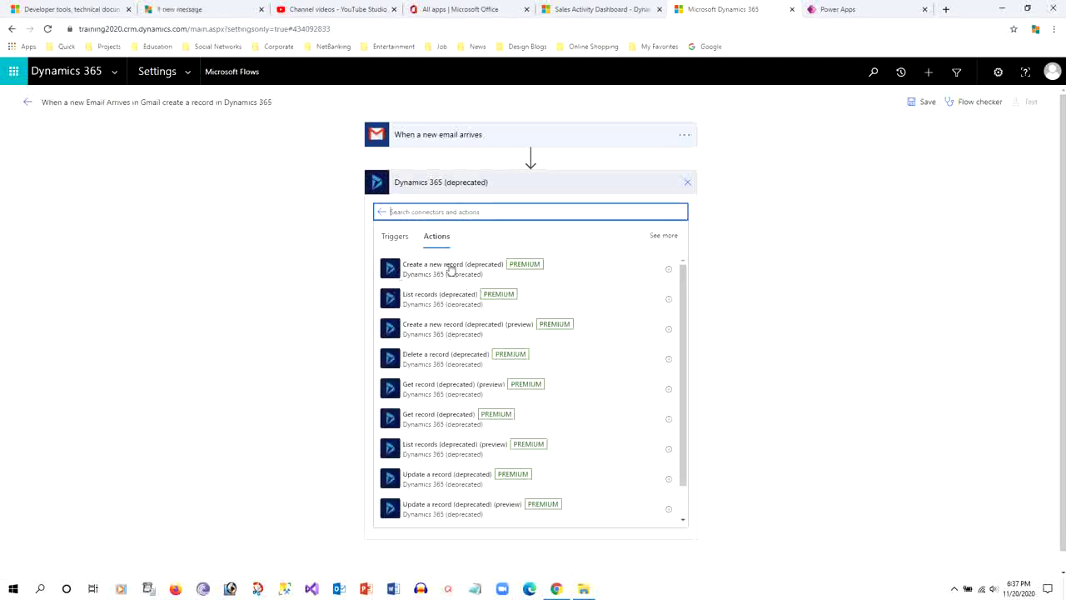
pyautogui.scroll(-1, 603, 323)
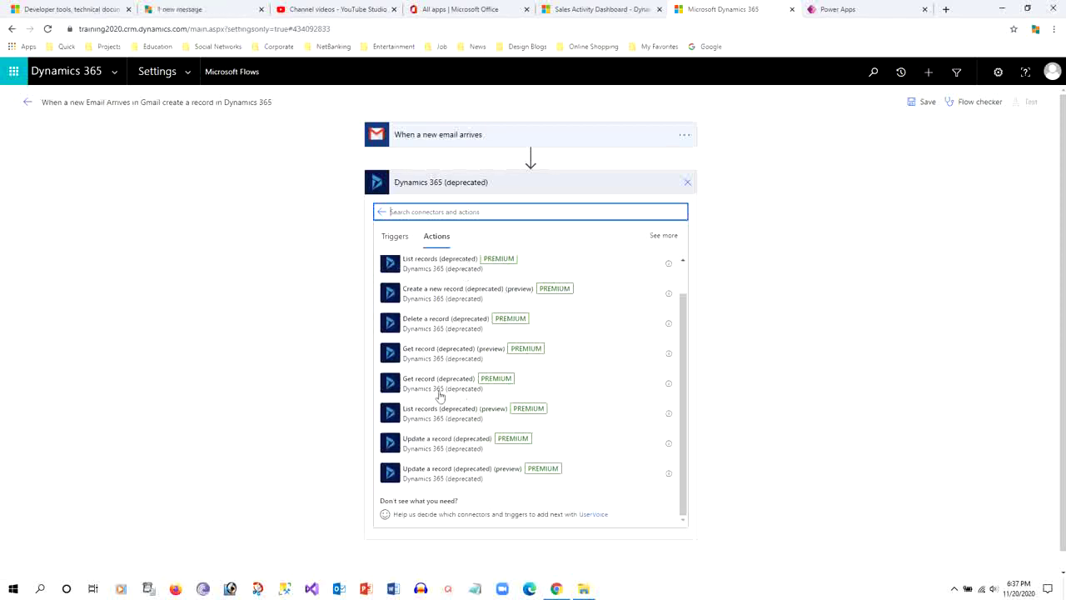
pyautogui.scroll(-1, 492, 385)
pyautogui.scroll(2, 472, 437)
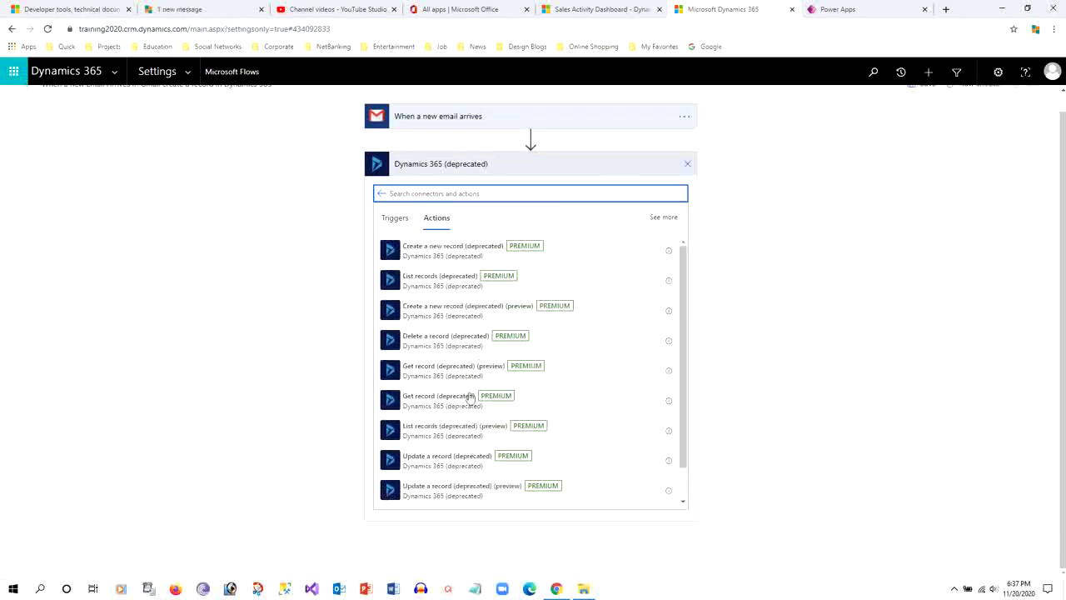
pyautogui.click(449, 254)
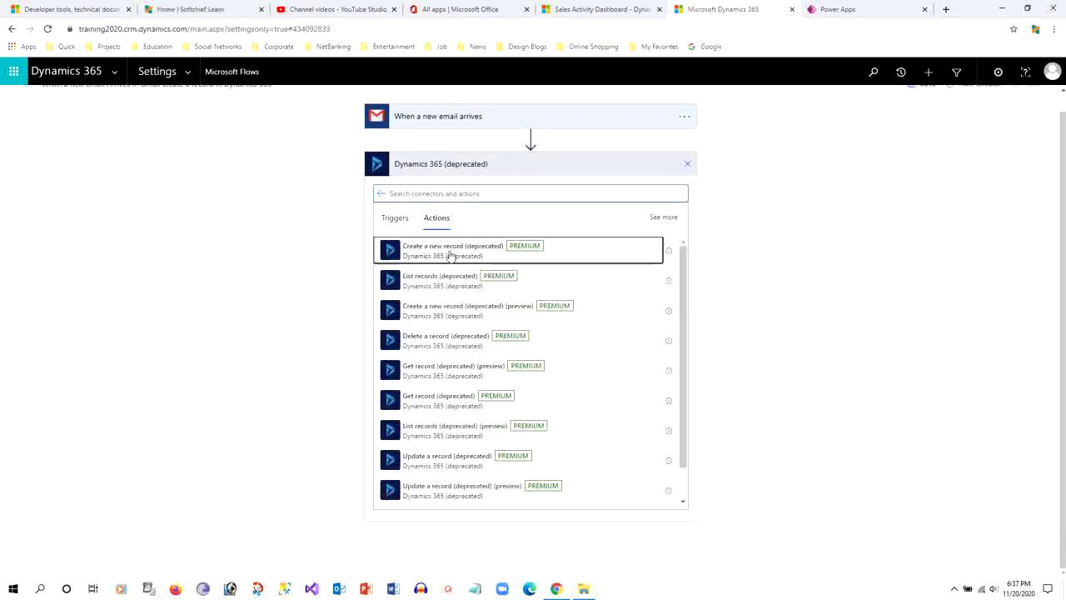
pyautogui.click(584, 254)
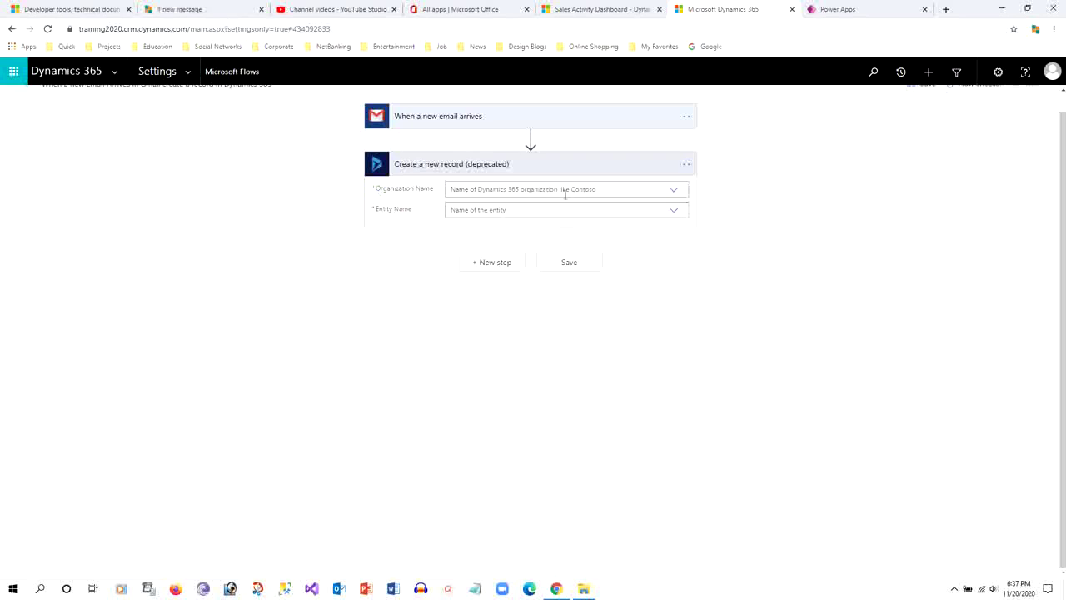
# Set the organization name of the new record action to Training
pyautogui.click(672, 190)
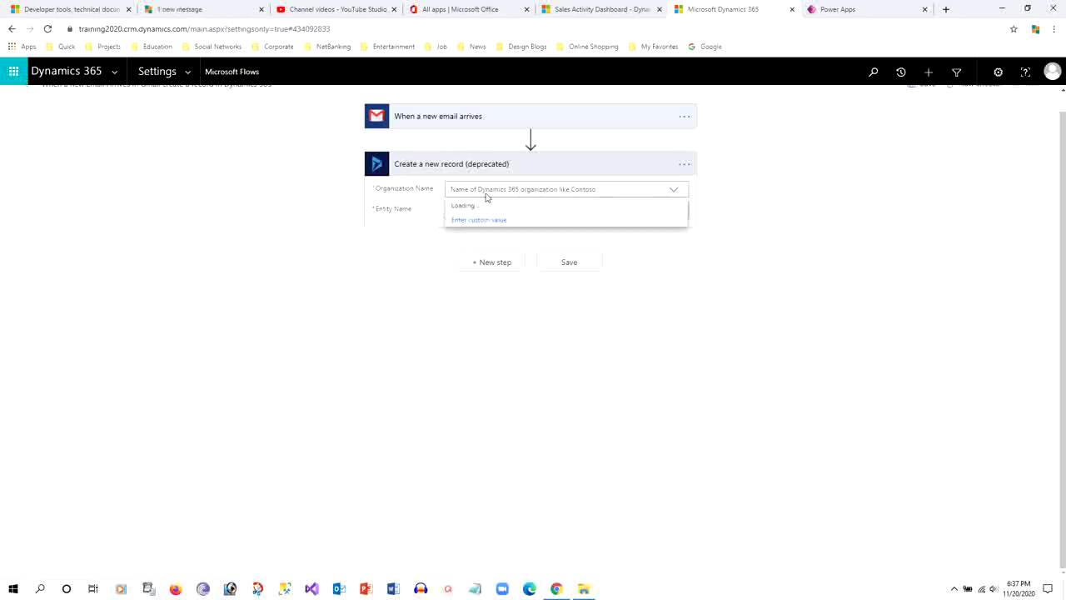
pyautogui.click(671, 192)
pyautogui.click(672, 191)
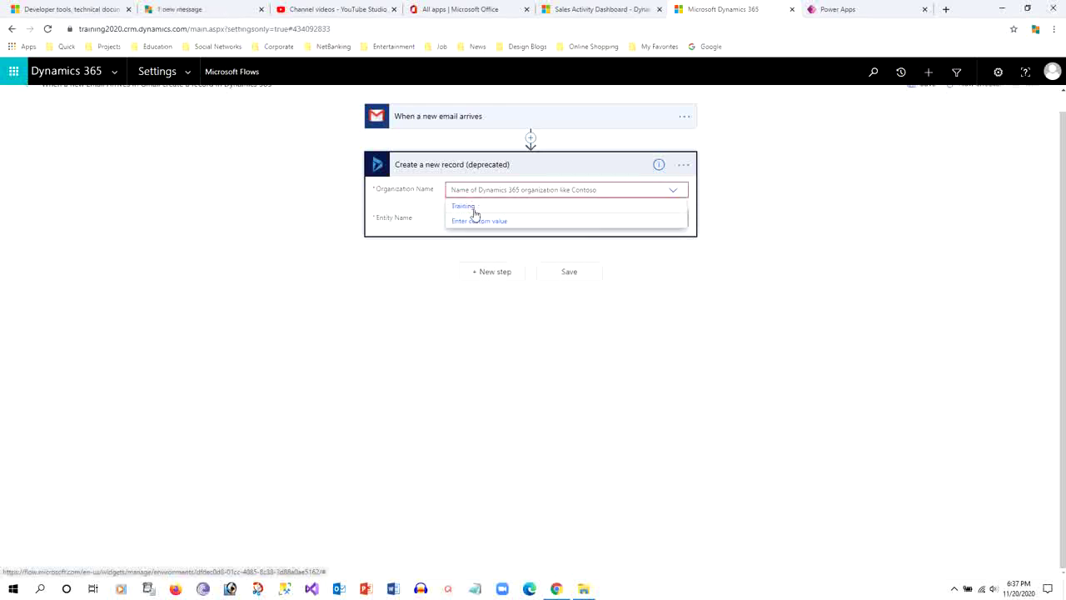
pyautogui.click(463, 206)
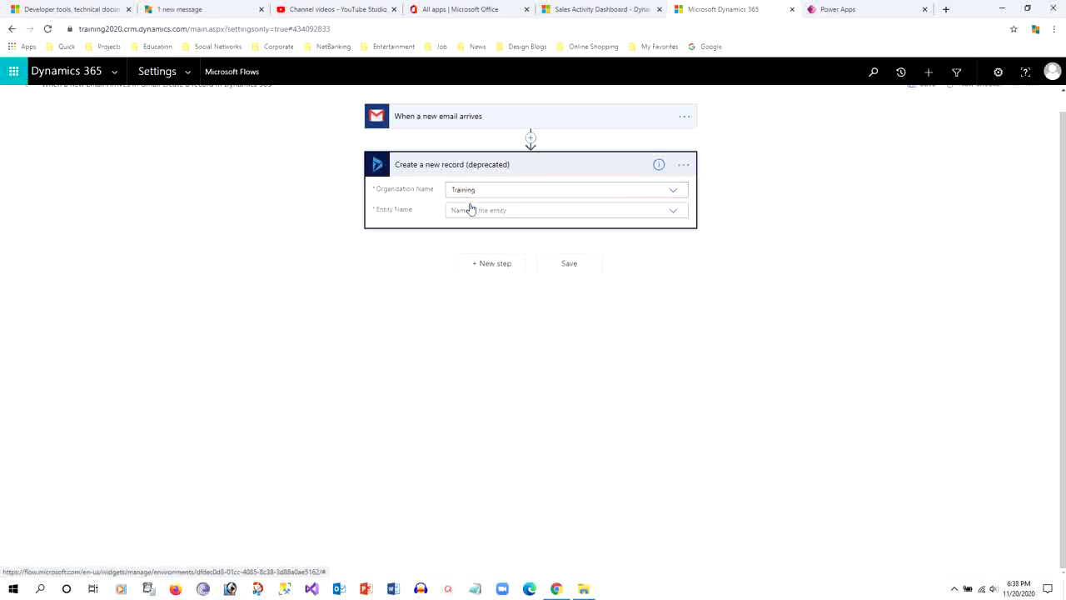
pyautogui.click(679, 215)
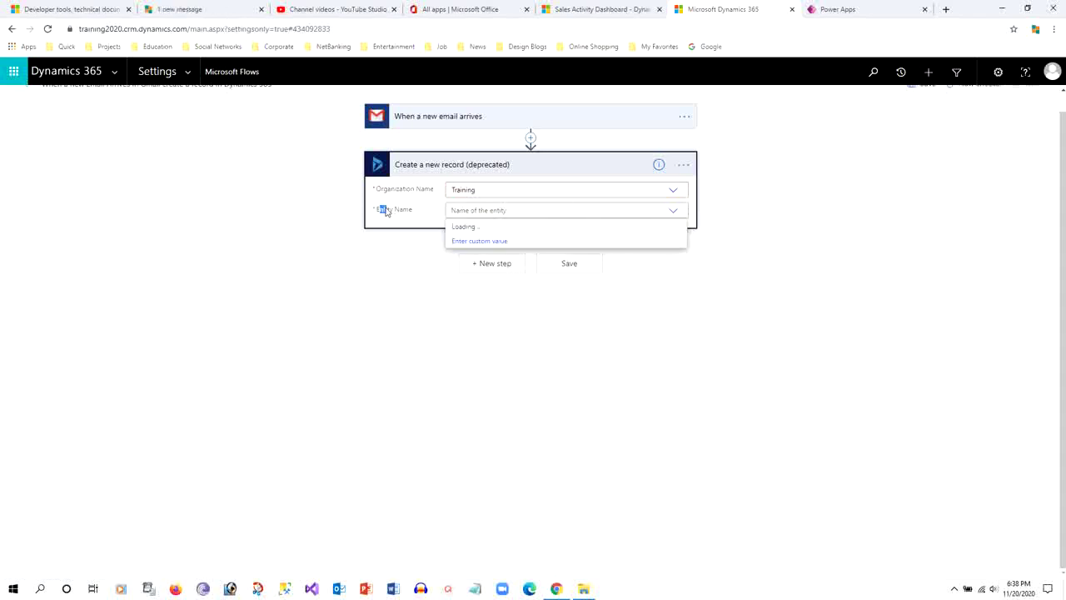
pyautogui.moveTo(380, 209); pyautogui.dragTo(418, 210)
pyautogui.click(673, 212)
pyautogui.click(674, 213)
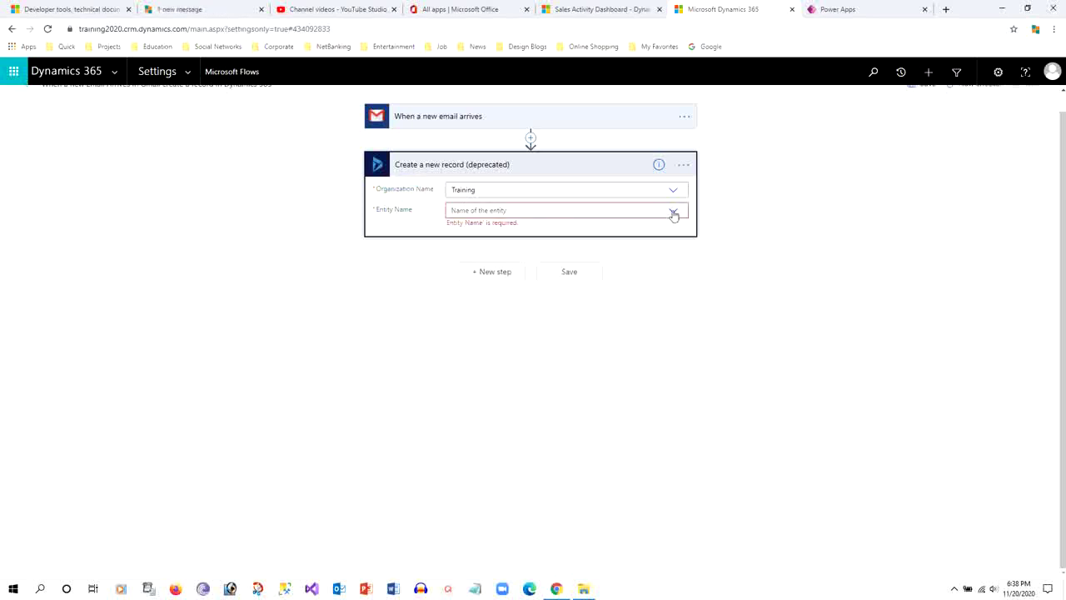
pyautogui.click(585, 212)
pyautogui.write('con')
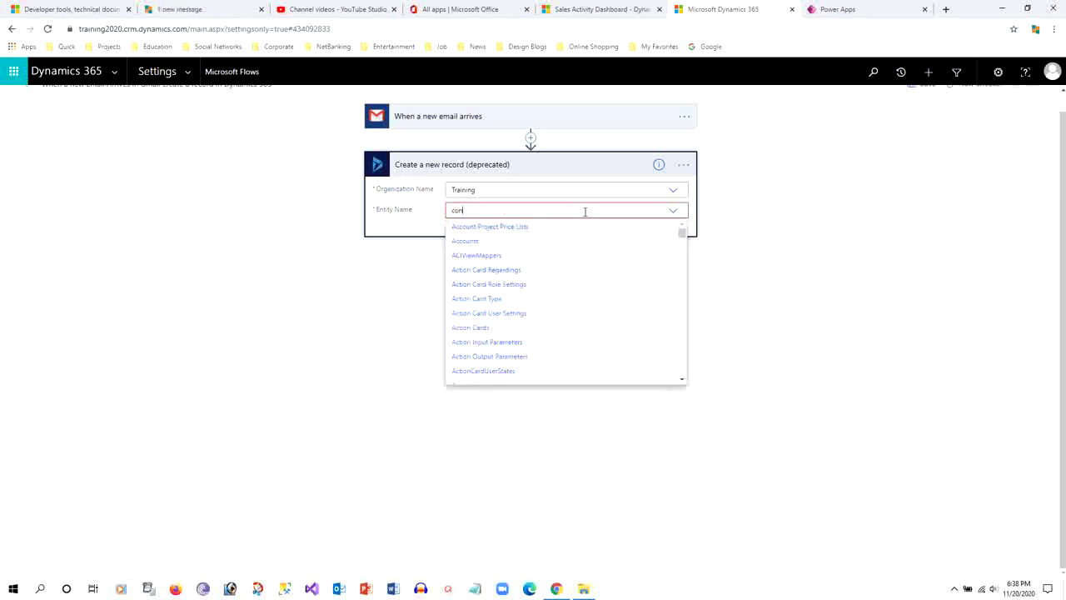
pyautogui.write('t')
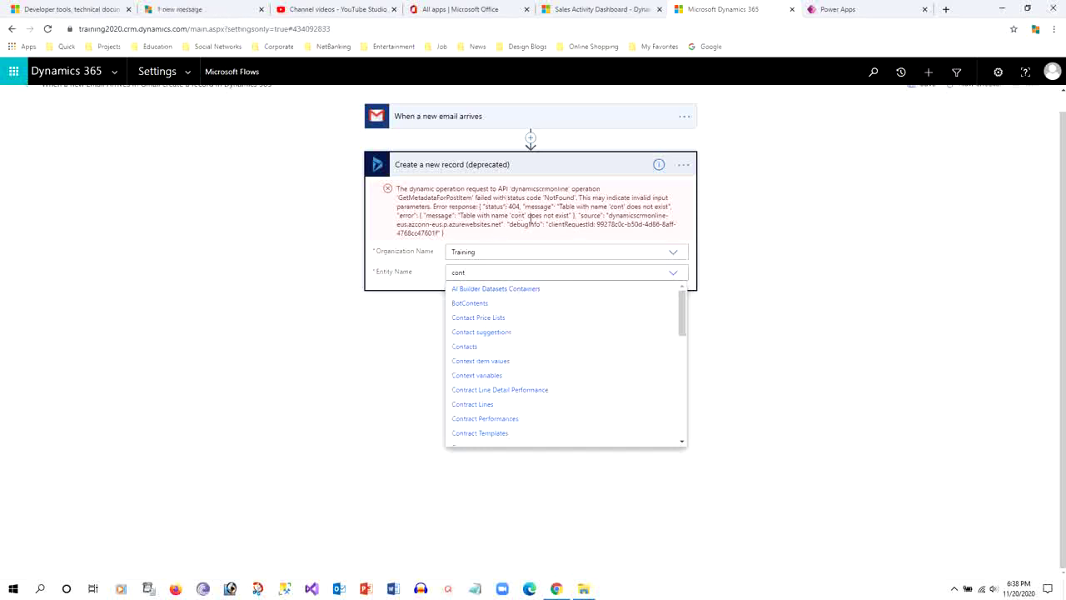
pyautogui.press('Escape')
# Choose Contacts as the entity name of the new record action
pyautogui.click(650, 275)
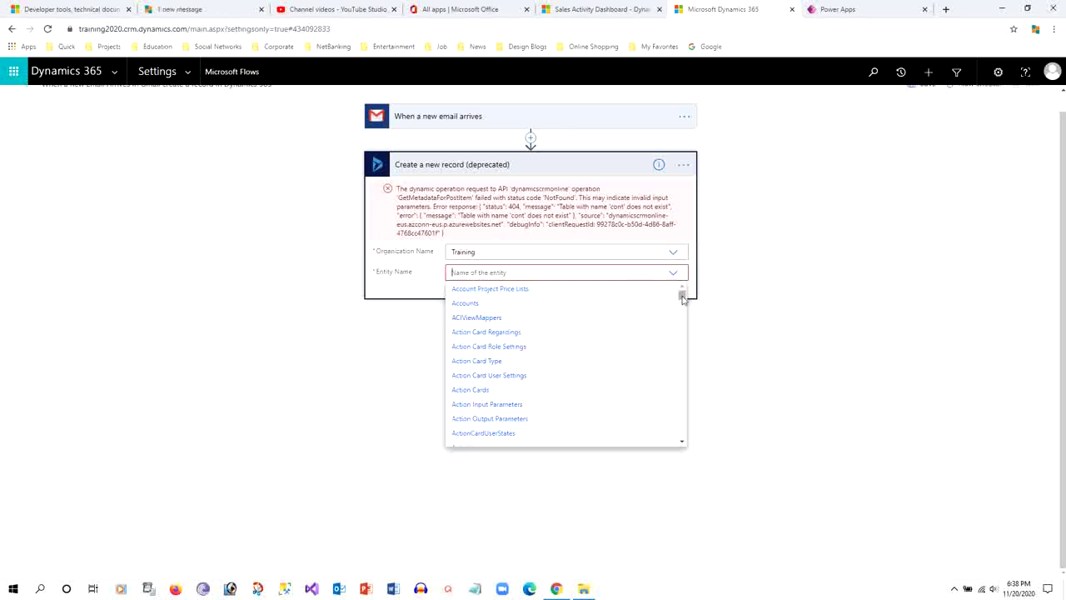
pyautogui.moveTo(682, 294); pyautogui.dragTo(682, 314)
pyautogui.scroll(-1, 538, 389)
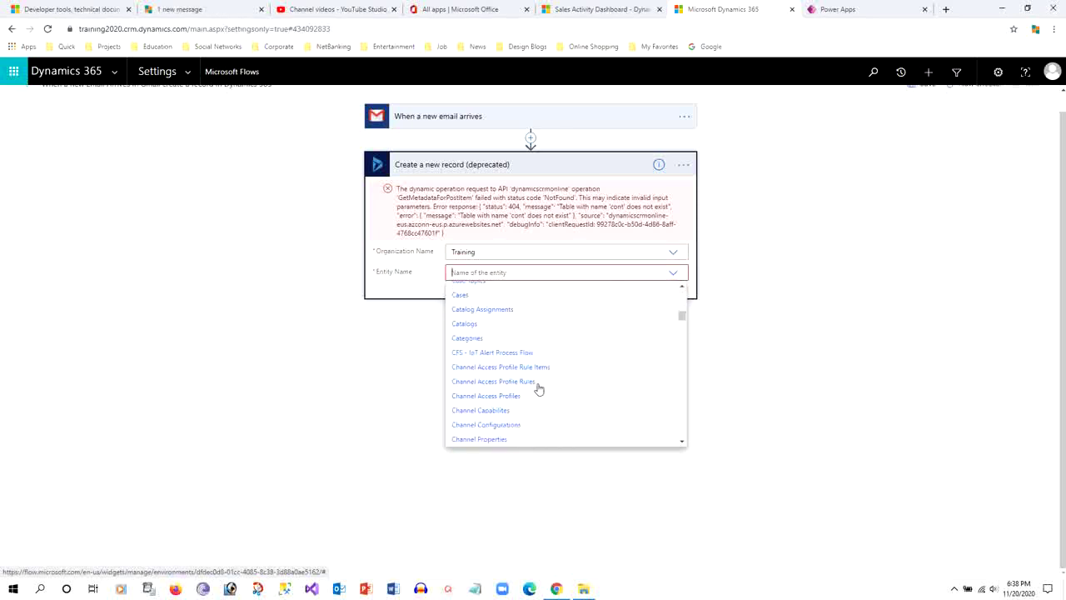
pyautogui.scroll(-2, 499, 423)
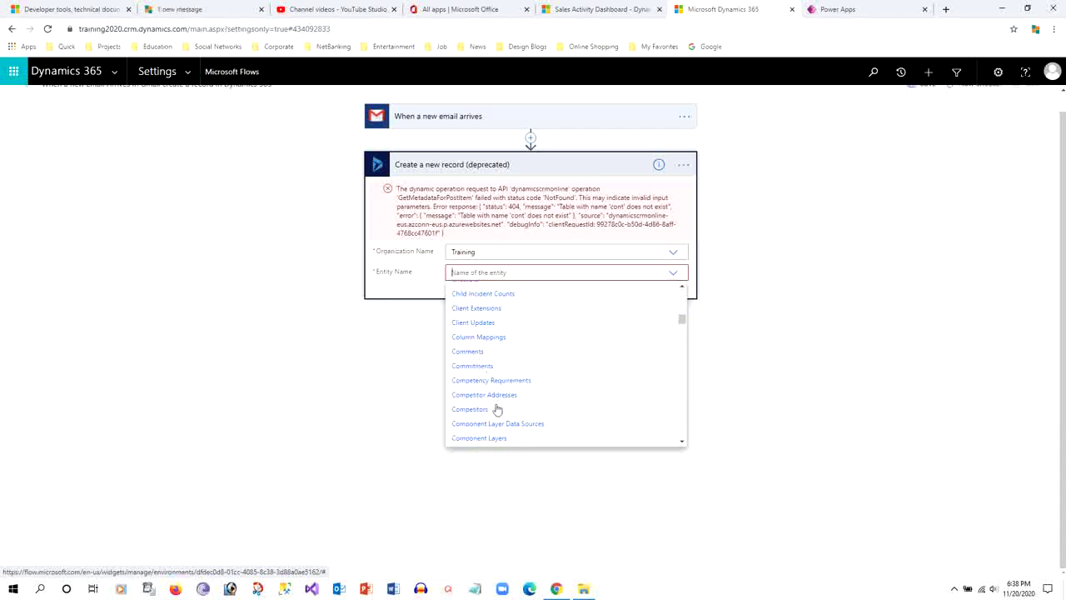
pyautogui.scroll(-1, 495, 410)
pyautogui.scroll(-1, 499, 413)
pyautogui.scroll(-1, 533, 418)
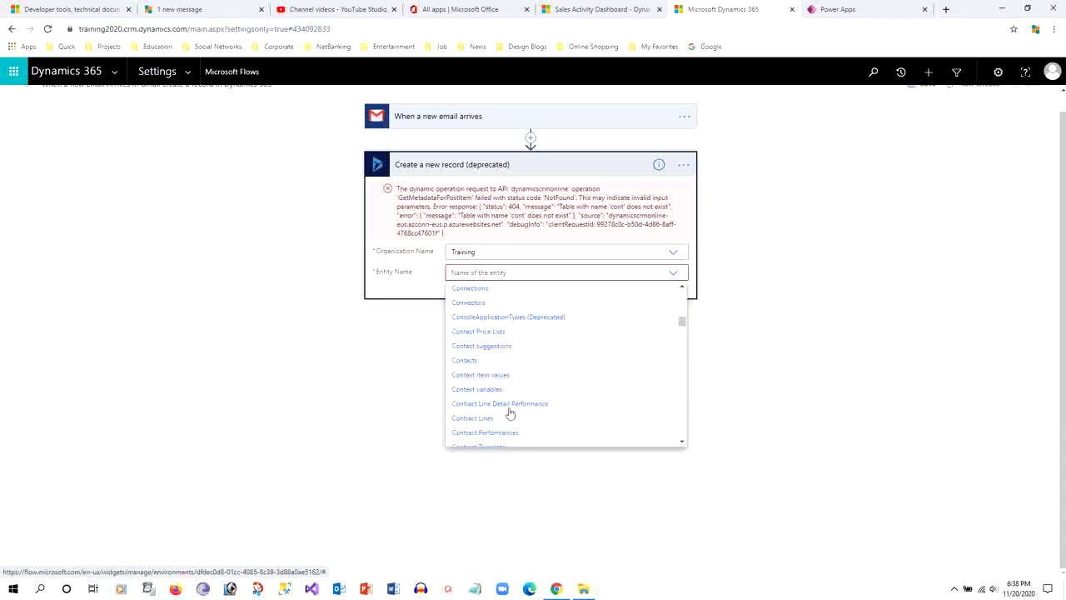
pyautogui.click(474, 363)
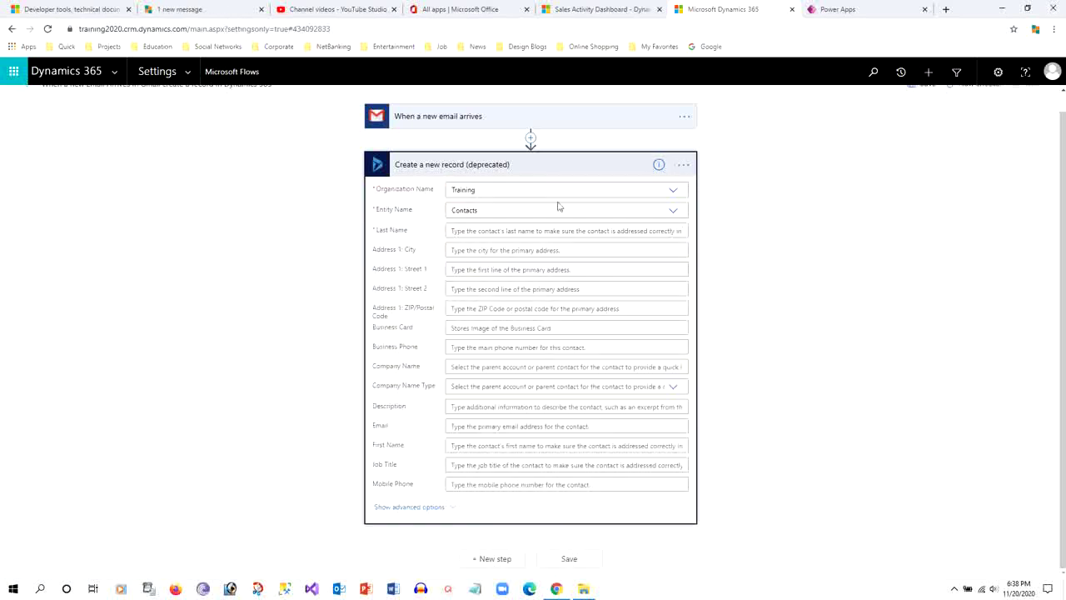
pyautogui.click(515, 231)
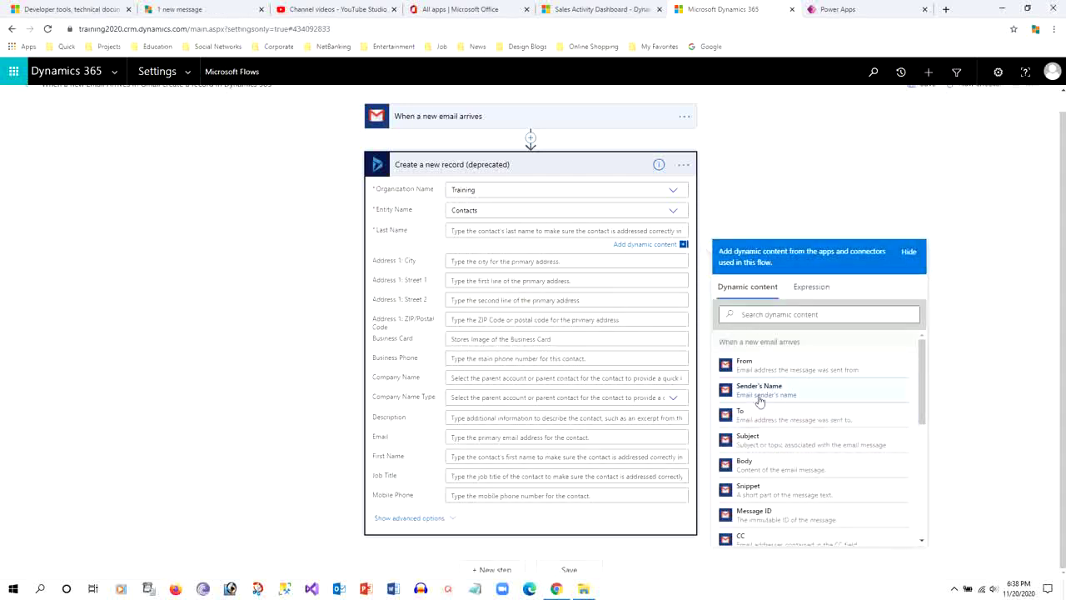
pyautogui.moveTo(922, 386); pyautogui.dragTo(922, 408)
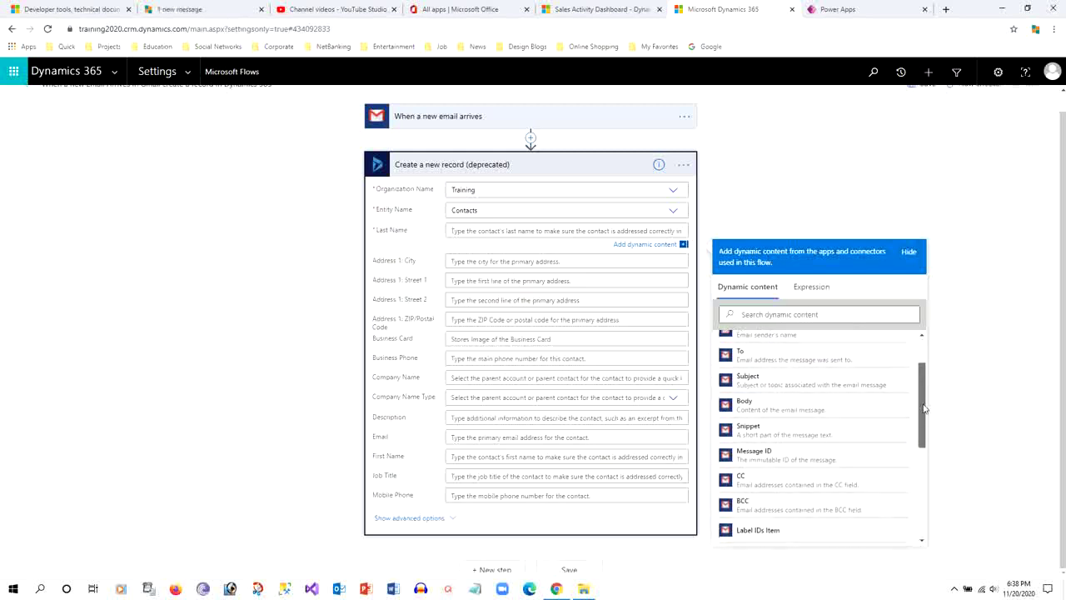
pyautogui.click(773, 384)
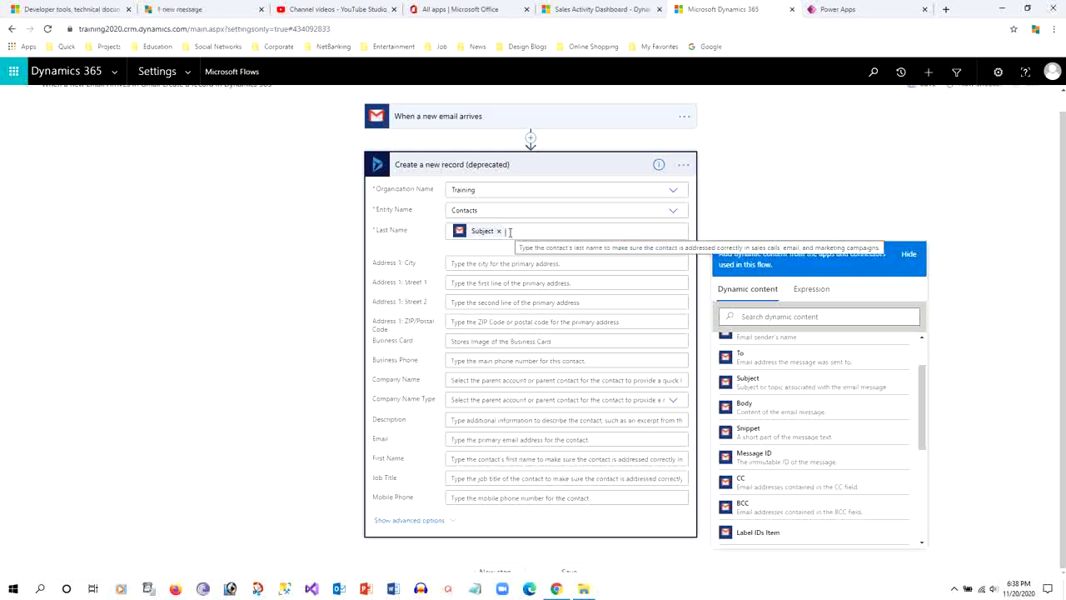
pyautogui.click(512, 231)
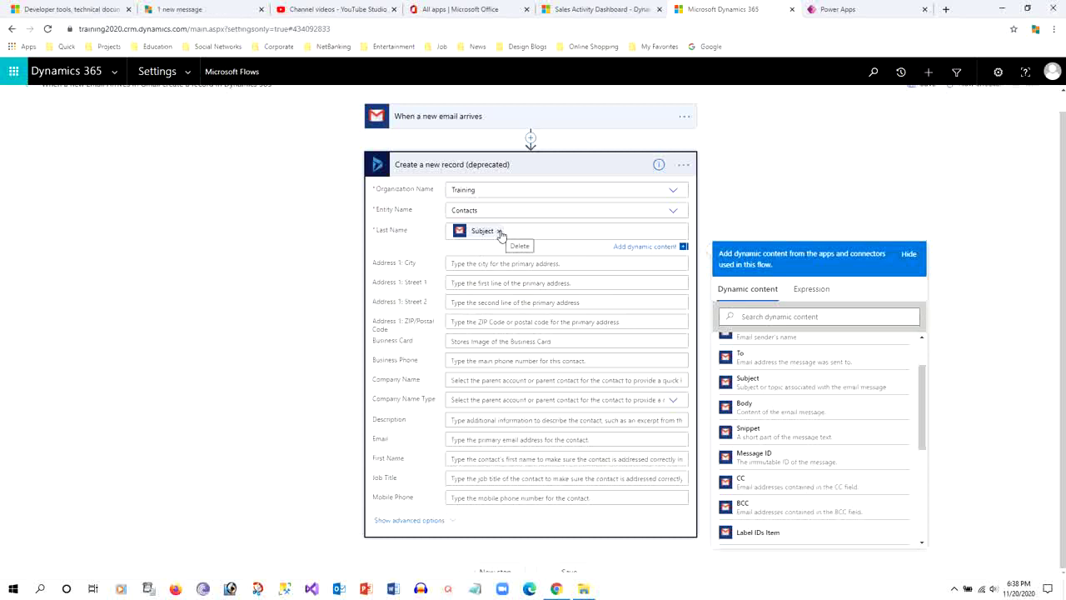
pyautogui.click(500, 232)
pyautogui.click(675, 194)
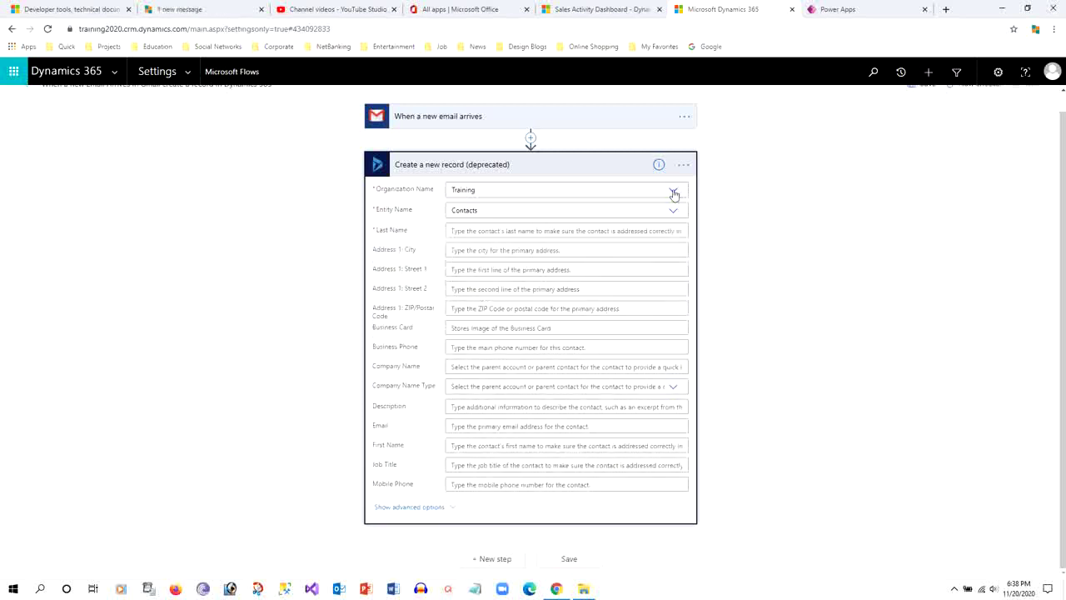
# Change the entity name of the new record action to Leads
pyautogui.click(462, 206)
pyautogui.click(499, 211)
pyautogui.doubleClick(465, 210)
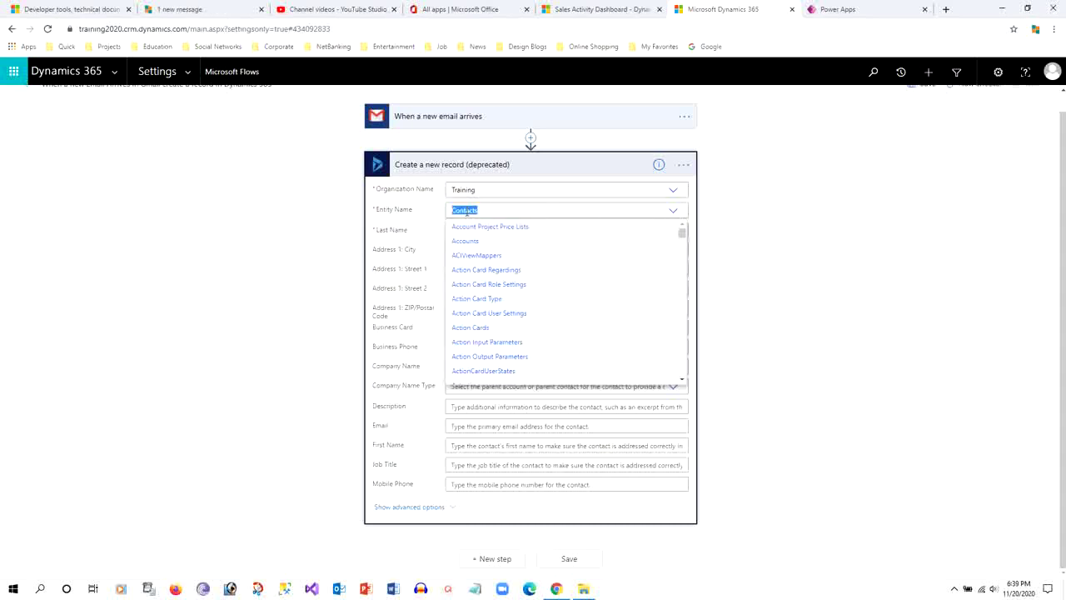
pyautogui.write('Lead')
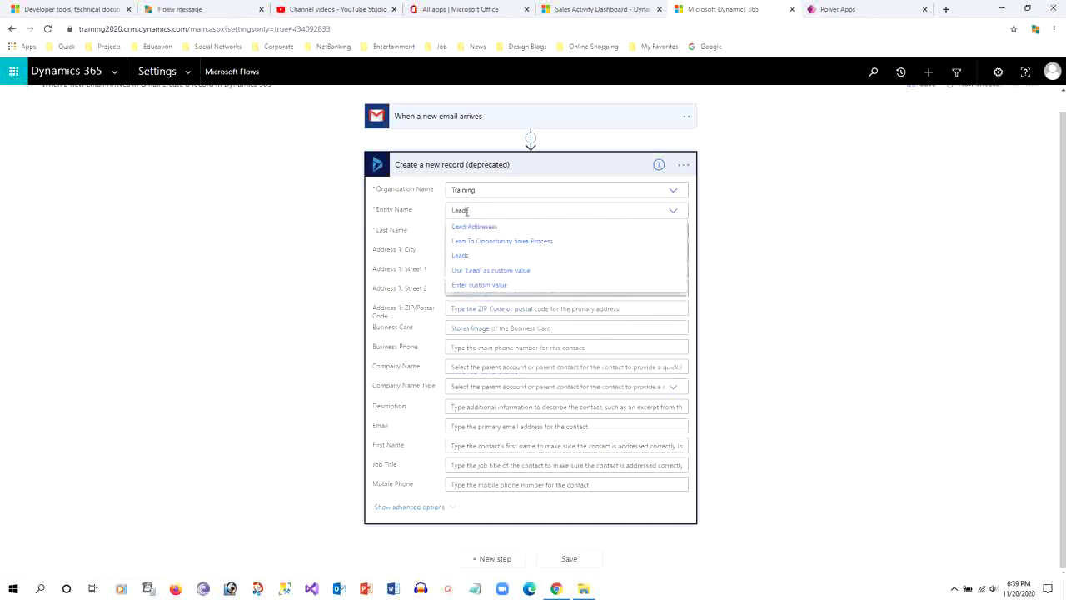
pyautogui.click(461, 255)
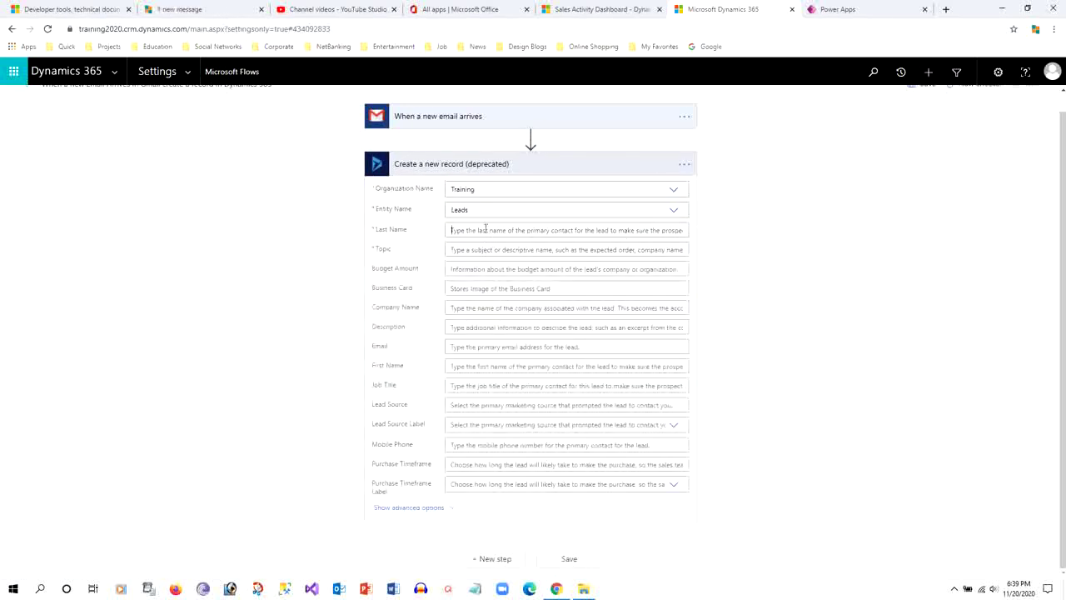
# Fill the lead's Last Name with the email's From value and its Topic with the email's Subject as dynamic content
pyautogui.click(483, 230)
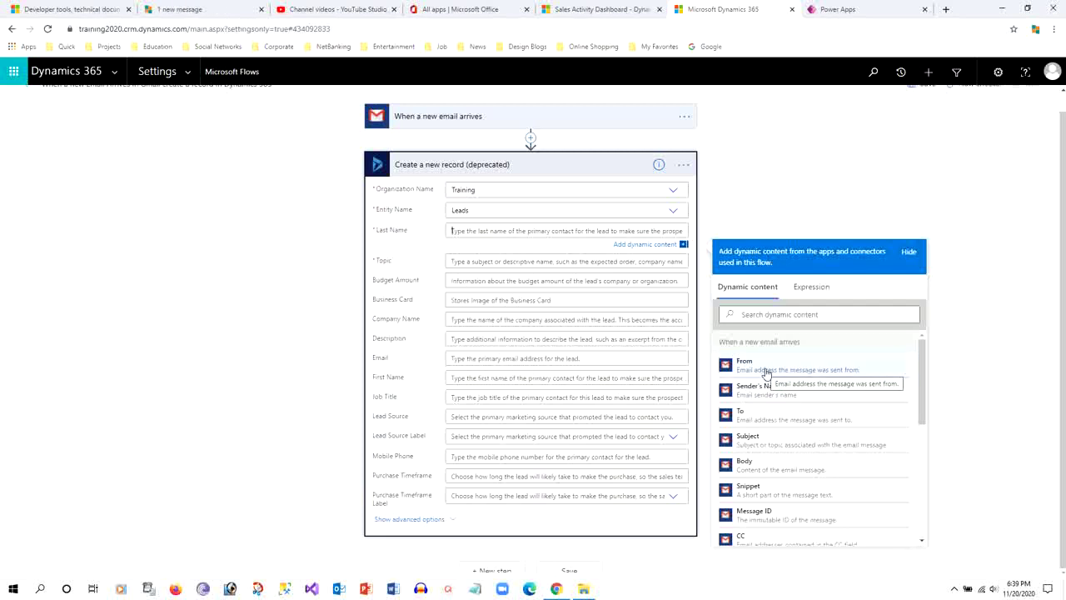
pyautogui.scroll(-5, 766, 374)
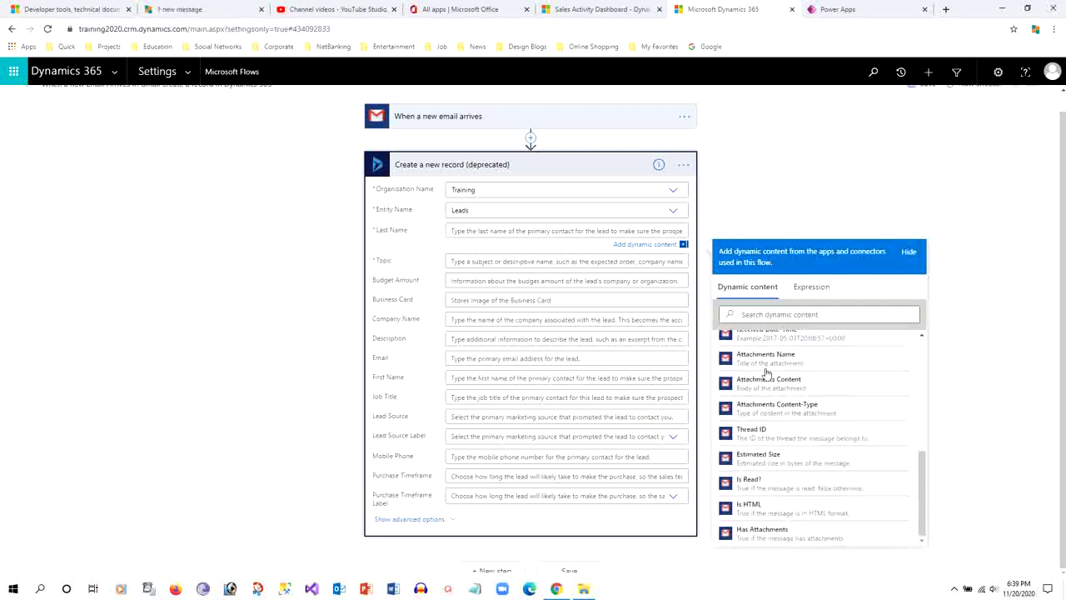
pyautogui.scroll(5, 766, 374)
pyautogui.click(764, 370)
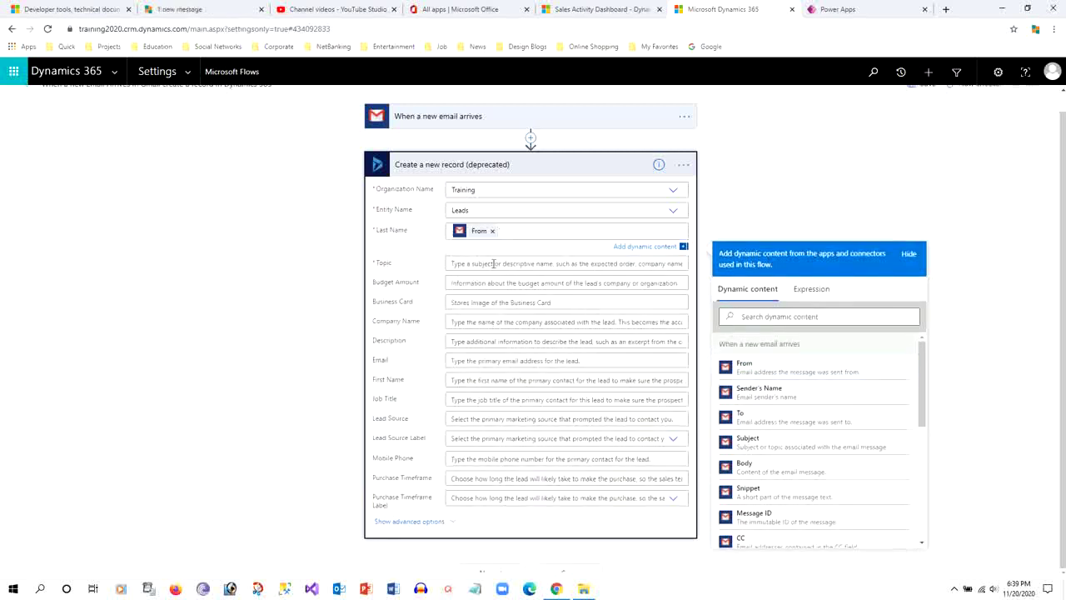
pyautogui.click(748, 441)
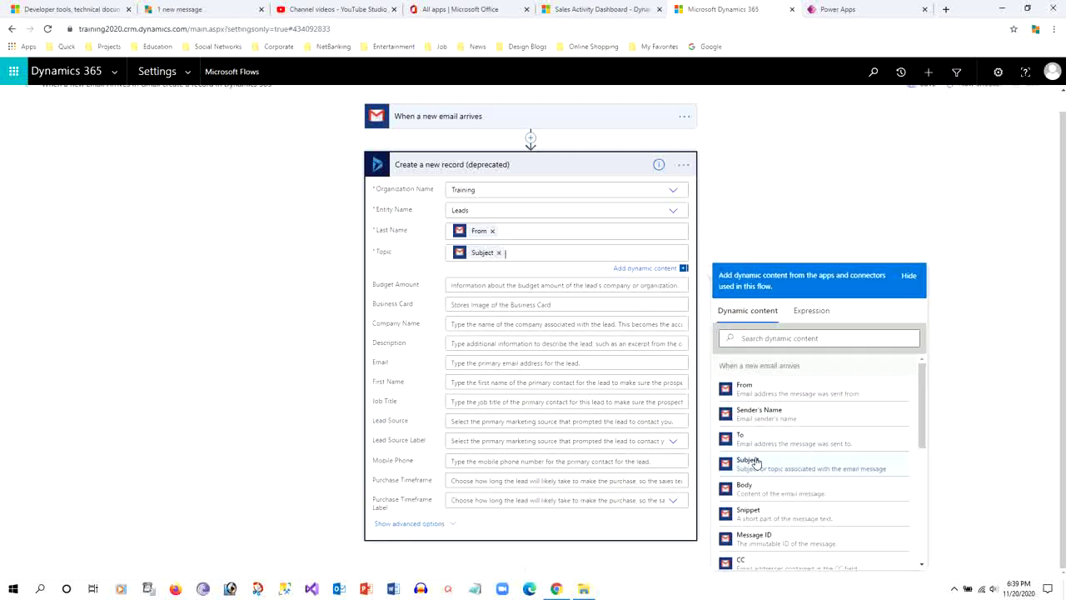
pyautogui.click(909, 275)
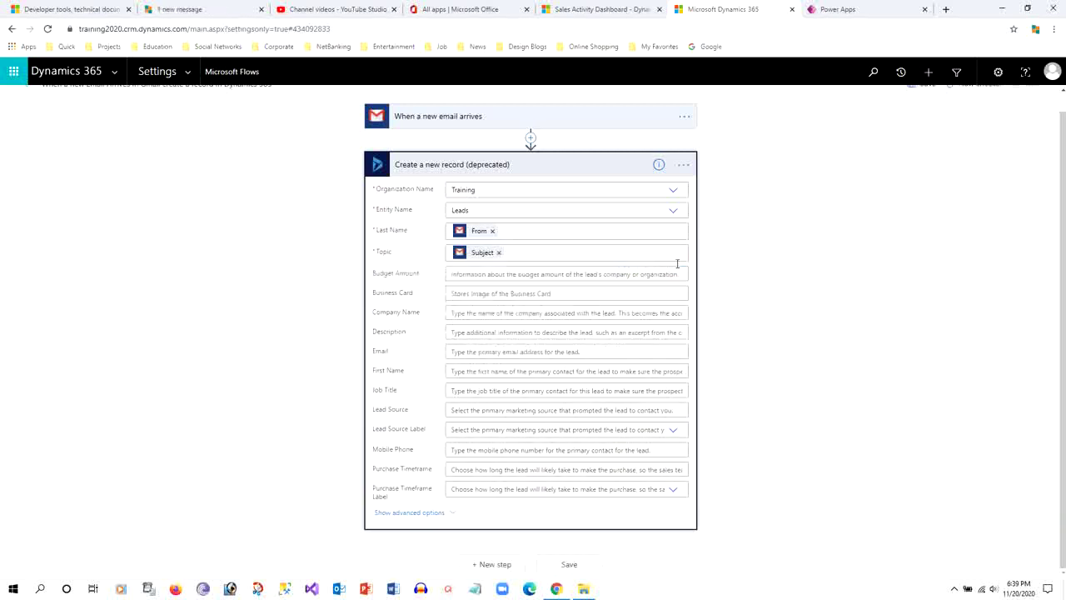
# Collapse the new record action, save the flow and check it for errors and warnings with the Flow checker
pyautogui.click(618, 166)
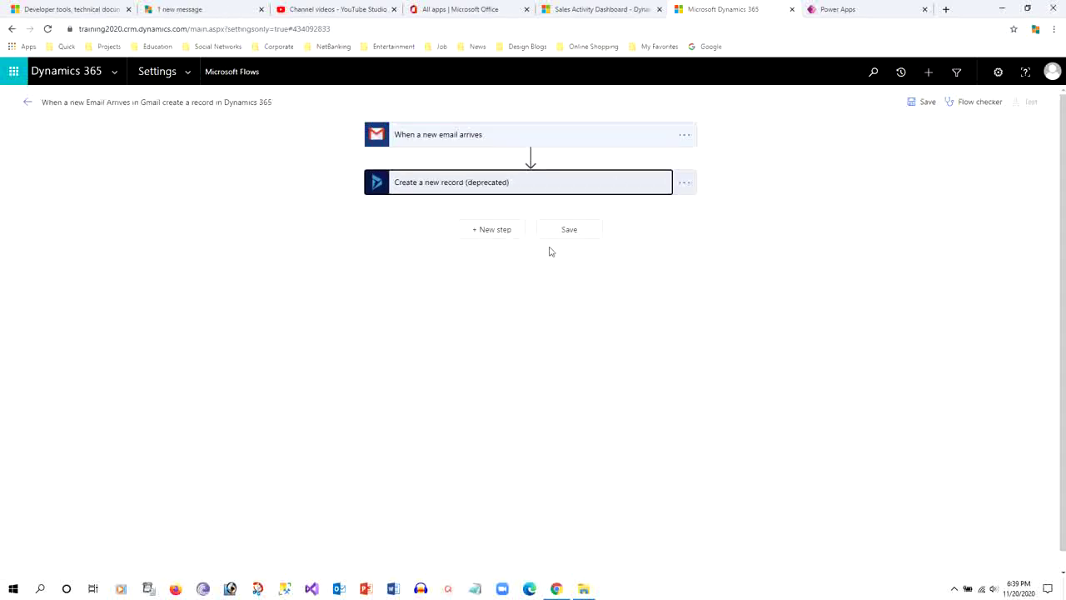
pyautogui.click(566, 230)
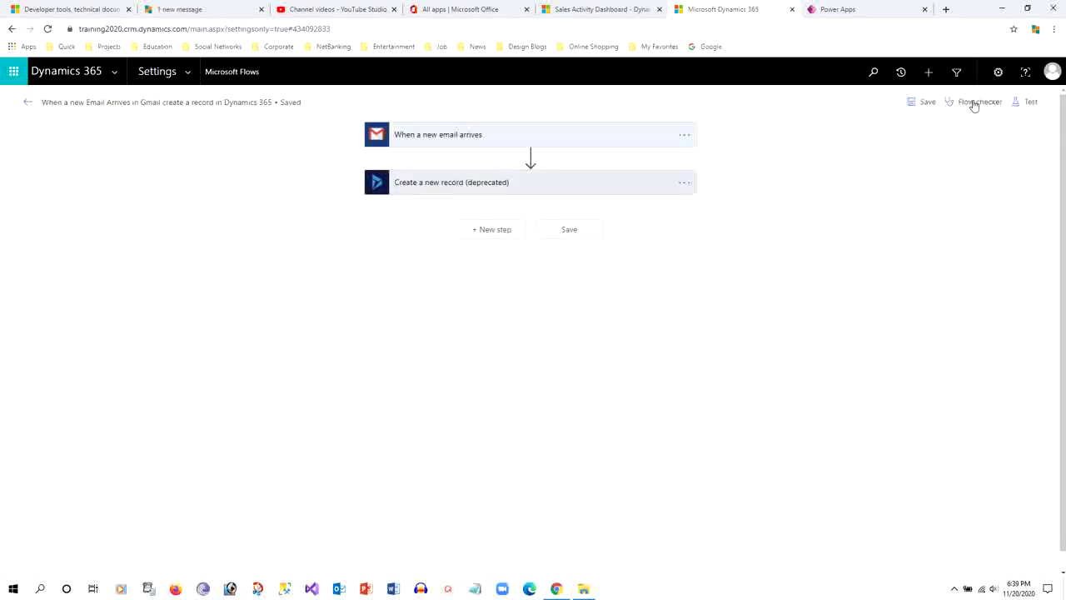
pyautogui.click(979, 104)
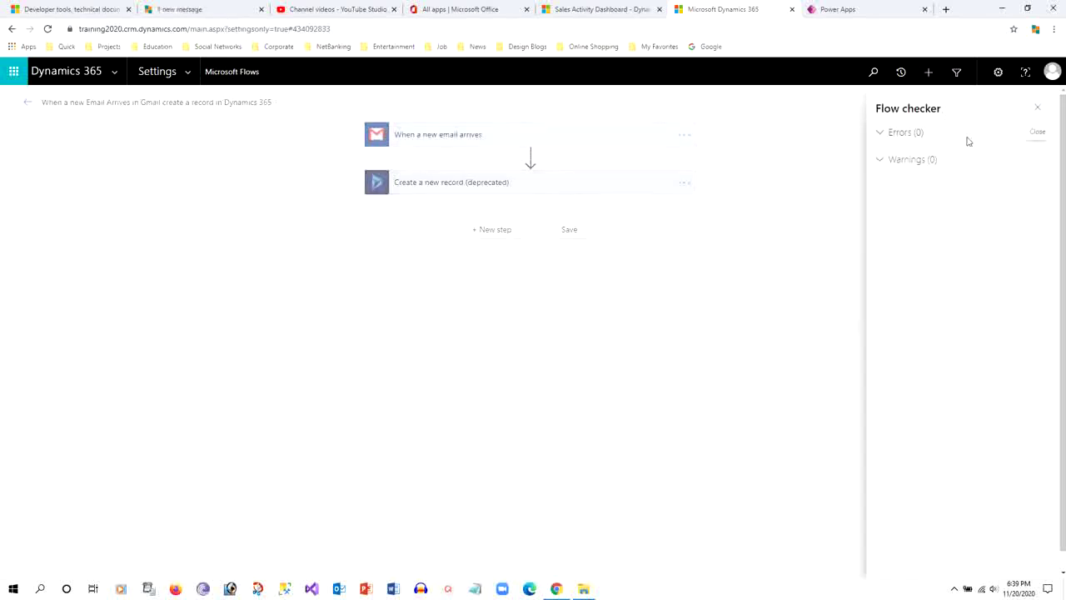
pyautogui.click(1037, 110)
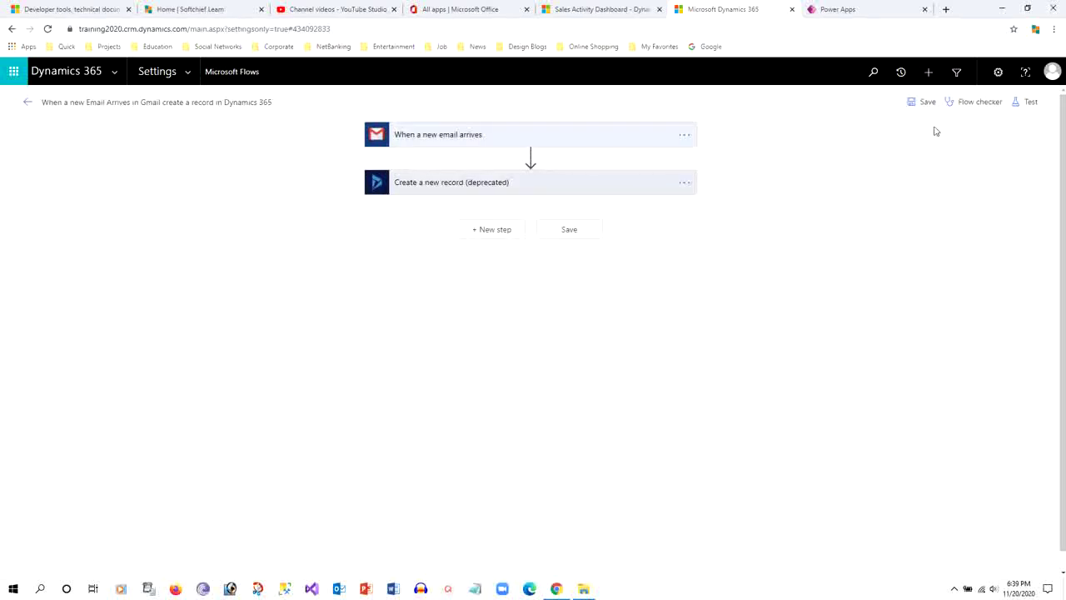
# Save the flow again and start a test run with the "I'll perform the trigger action" option
pyautogui.click(1025, 103)
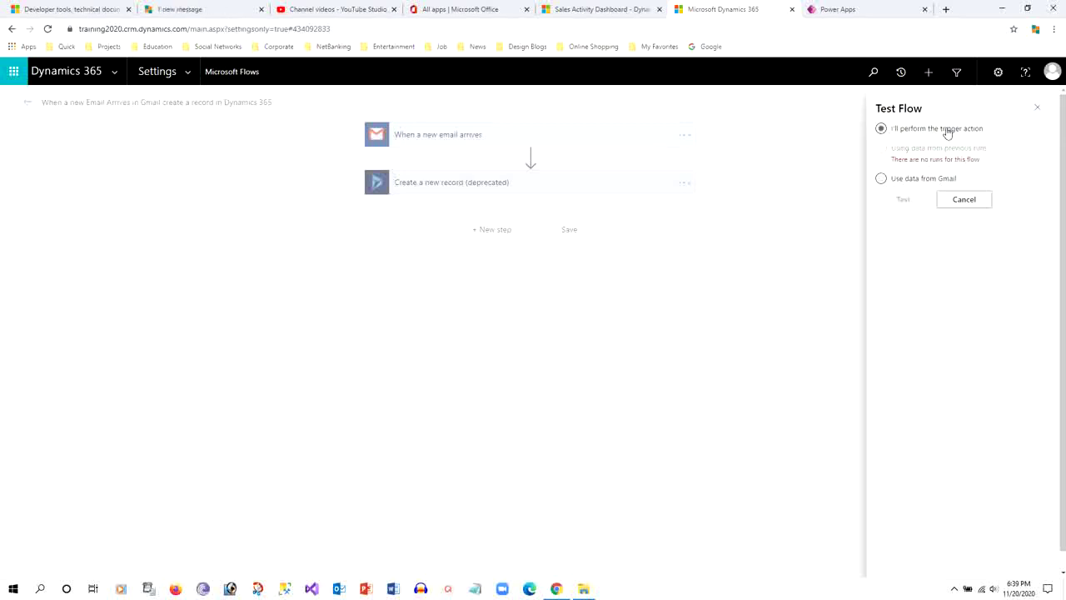
pyautogui.click(1037, 108)
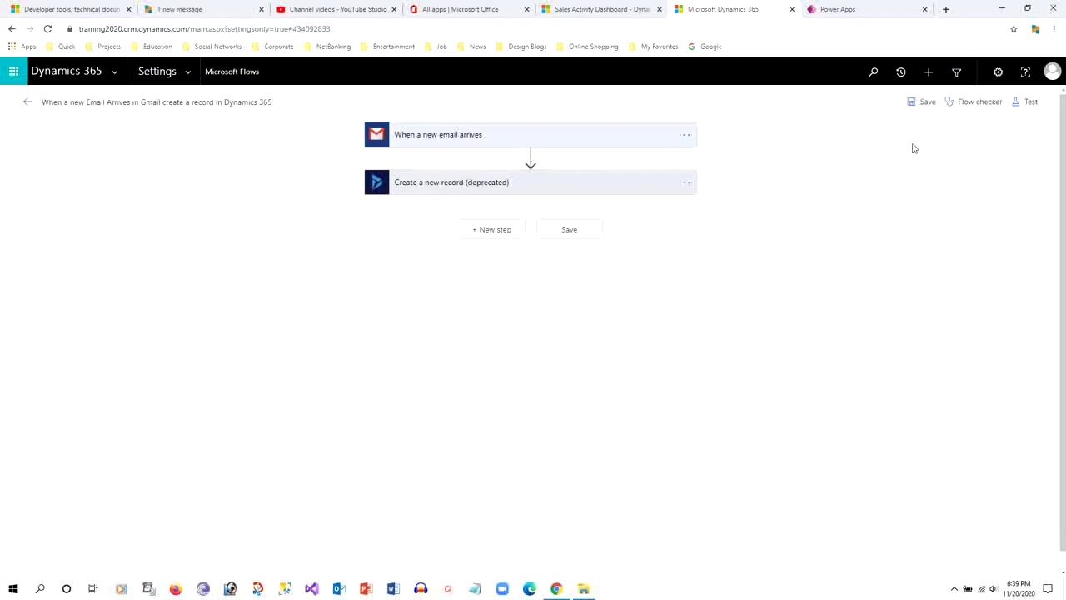
pyautogui.click(927, 104)
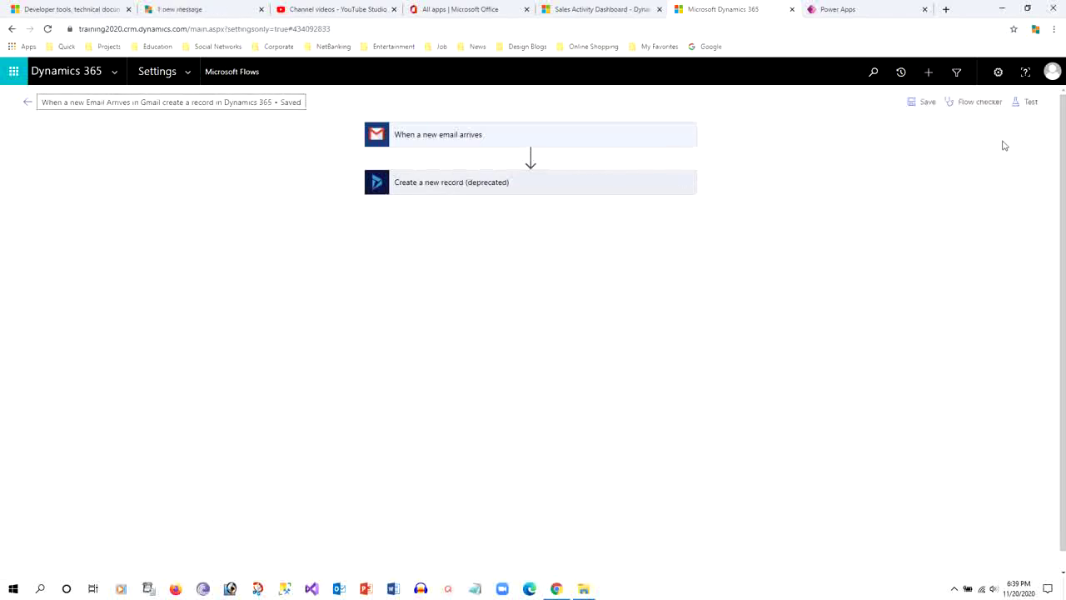
pyautogui.click(1026, 103)
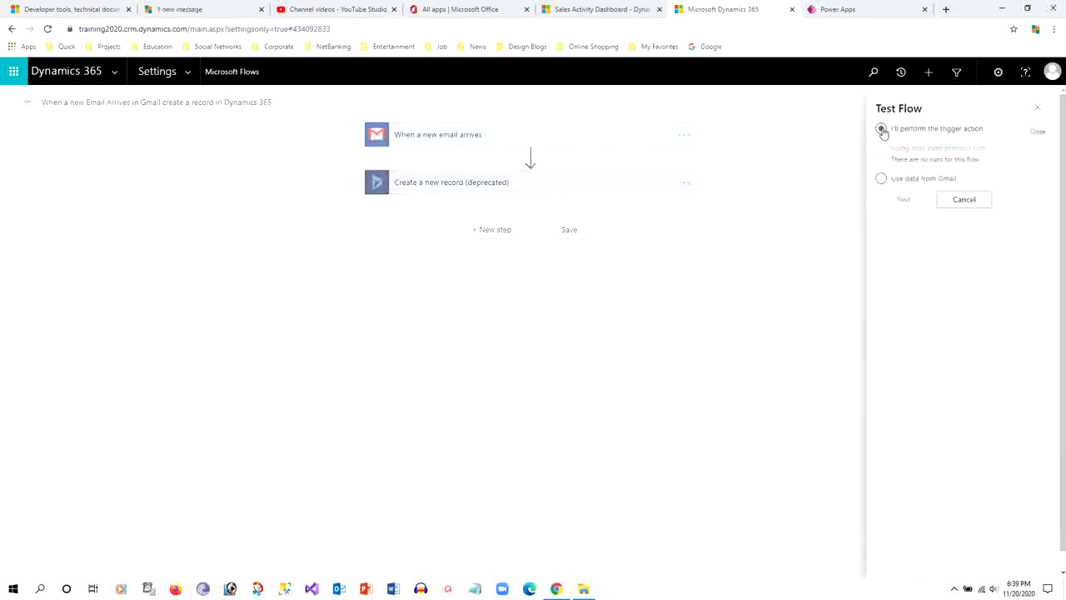
pyautogui.click(880, 177)
pyautogui.click(881, 129)
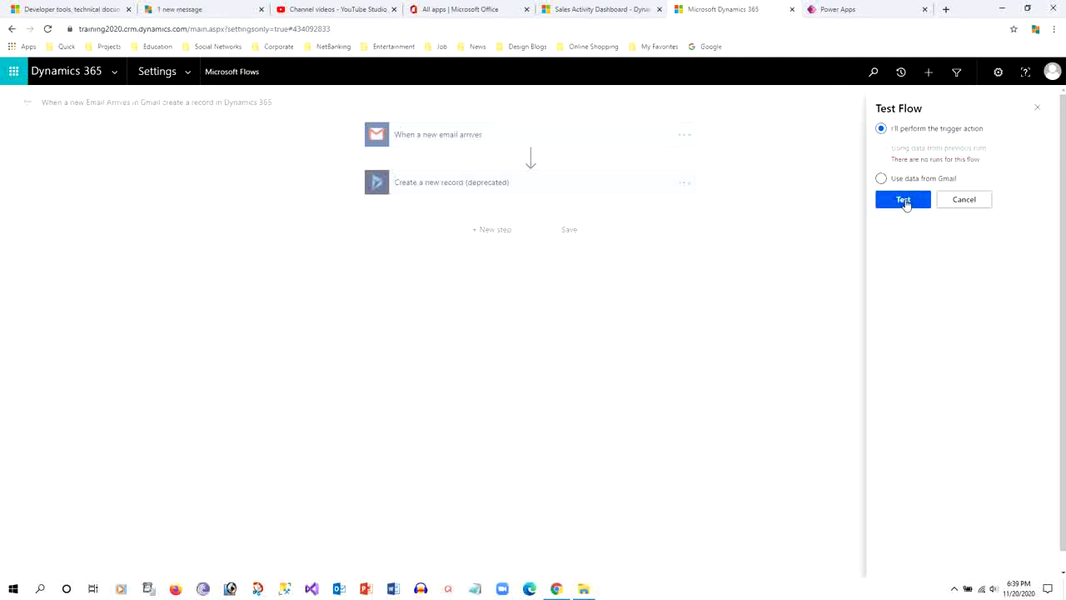
pyautogui.click(904, 199)
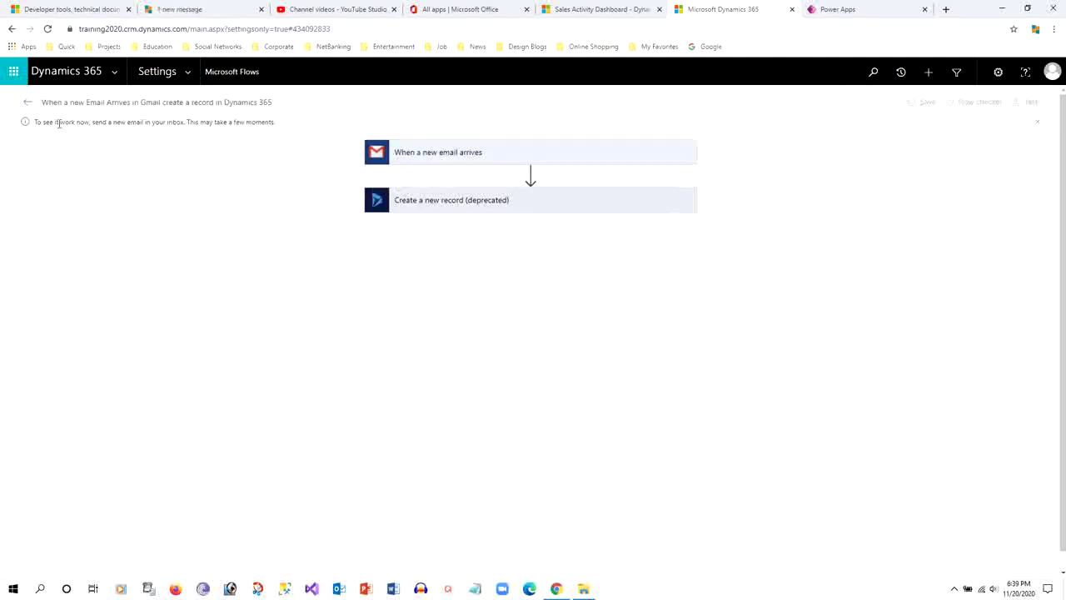
pyautogui.moveTo(45, 122); pyautogui.dragTo(271, 122)
pyautogui.click(269, 122)
# Open Gmail (gmail.com) in a new browser tab
pyautogui.click(946, 9)
pyautogui.write('gmail.com')
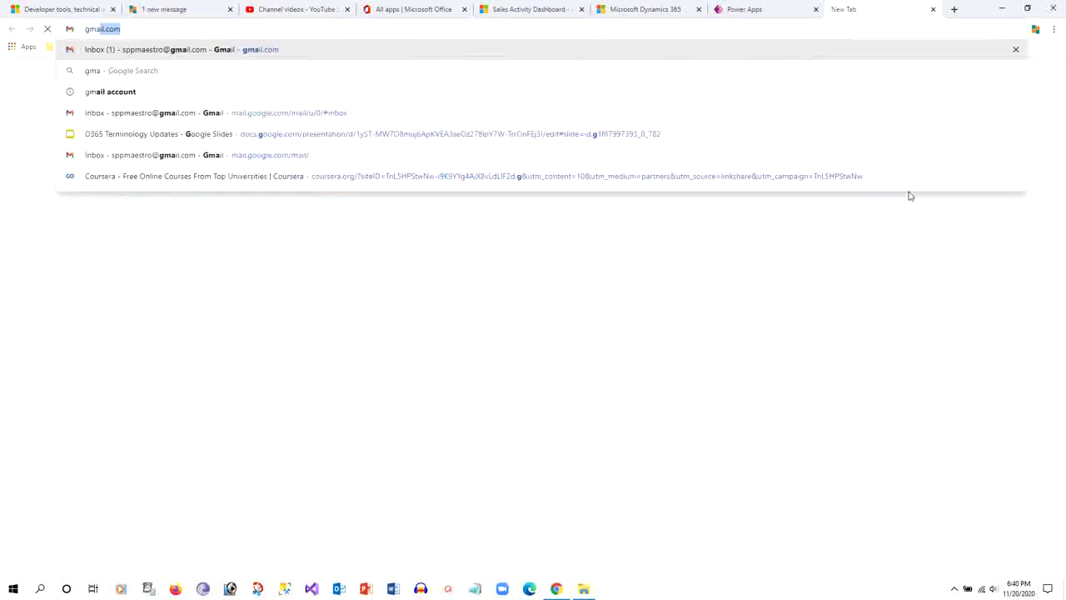
pyautogui.press('Return')
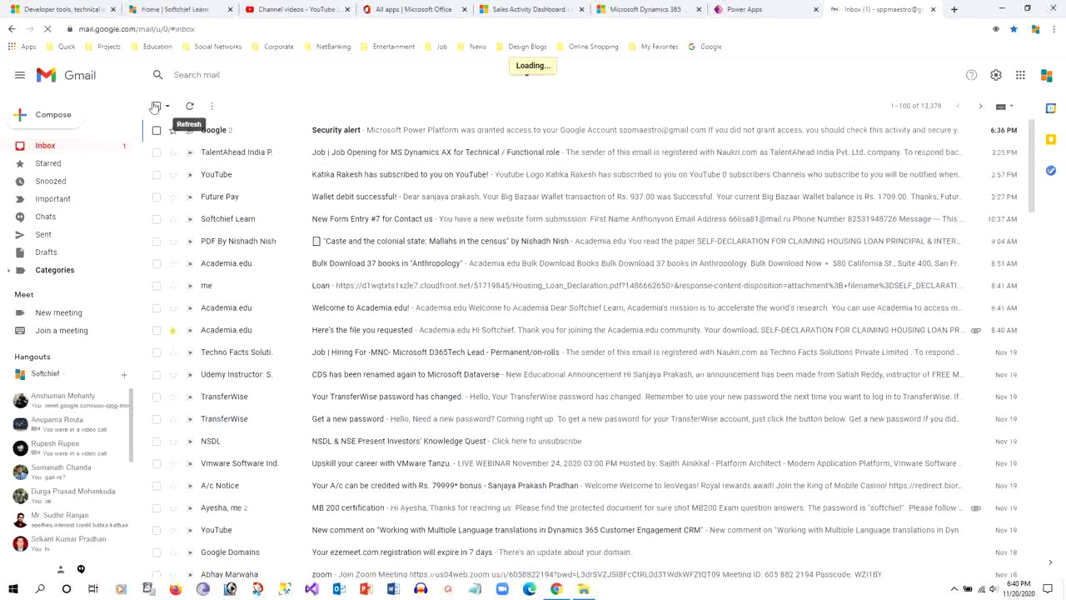
# Compose a new email to the account's own Gmail address with the subject "dynamics flow test"
pyautogui.click(60, 117)
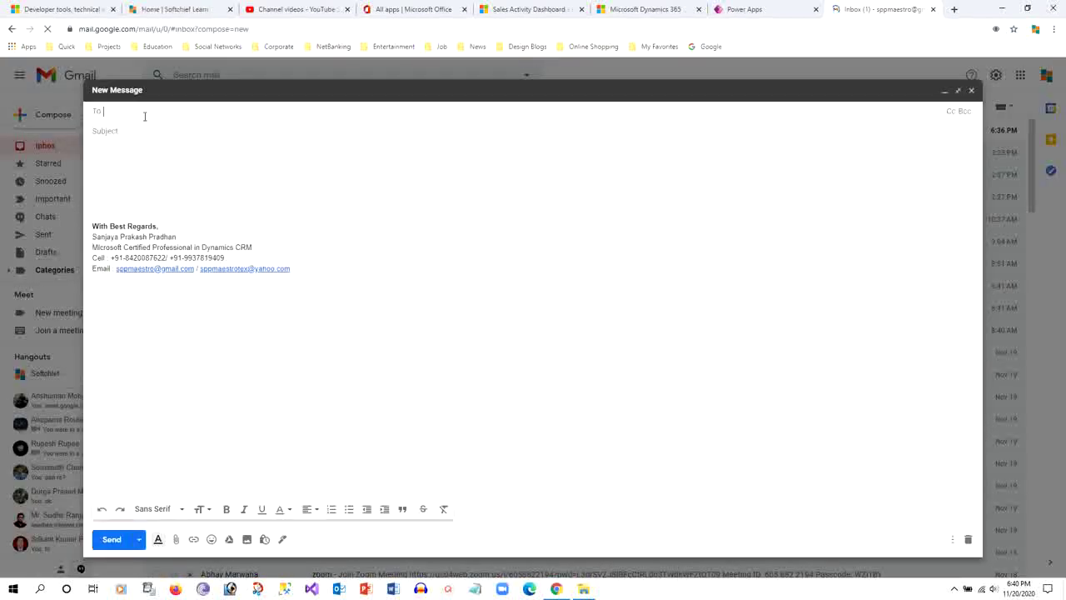
pyautogui.write('spp')
pyautogui.click(170, 138)
pyautogui.write('dy')
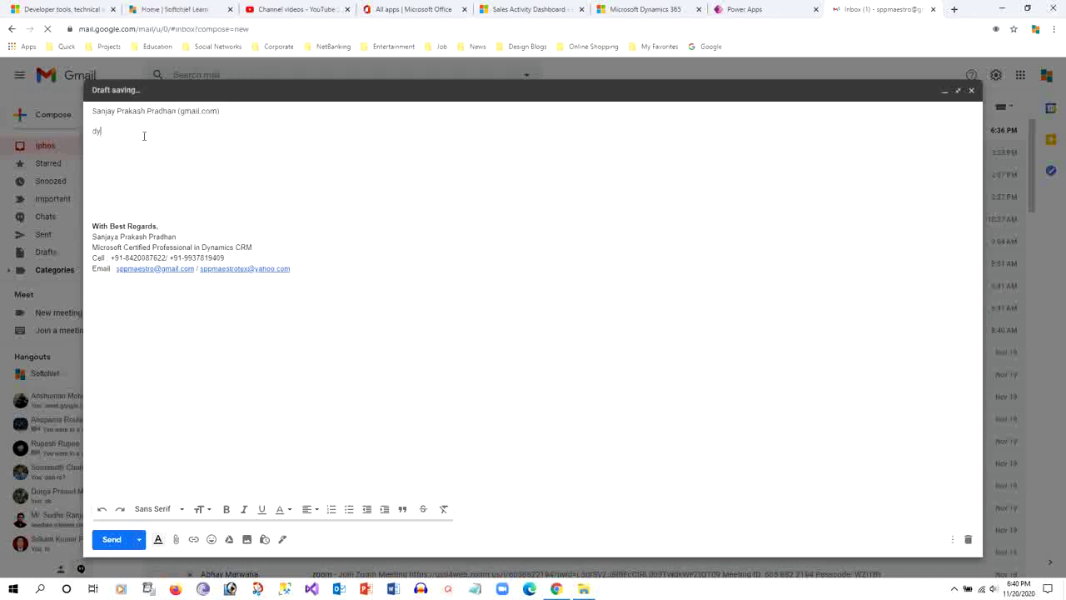
pyautogui.write('namics ')
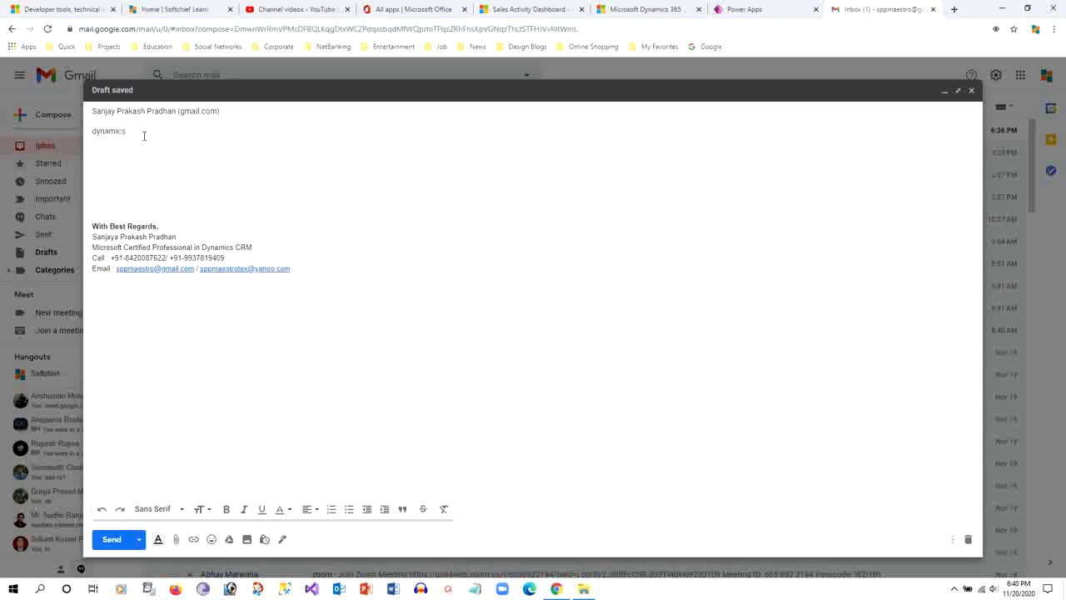
pyautogui.write('flow test')
# Clear the recipient, pick the account's own Gmail address again and send the test email
pyautogui.click(197, 114)
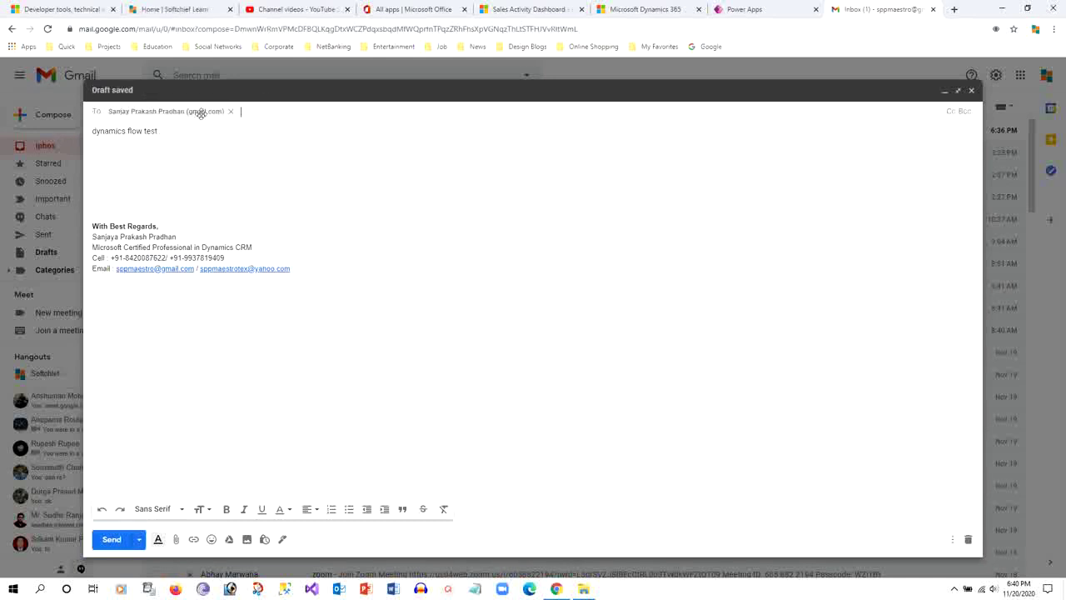
pyautogui.click(232, 111)
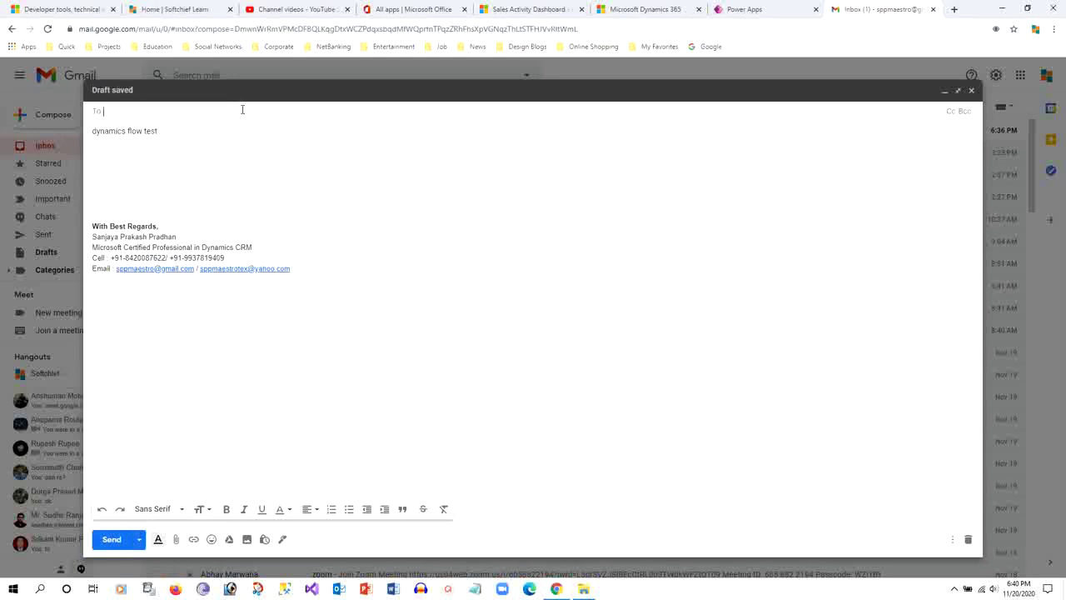
pyautogui.write('spp')
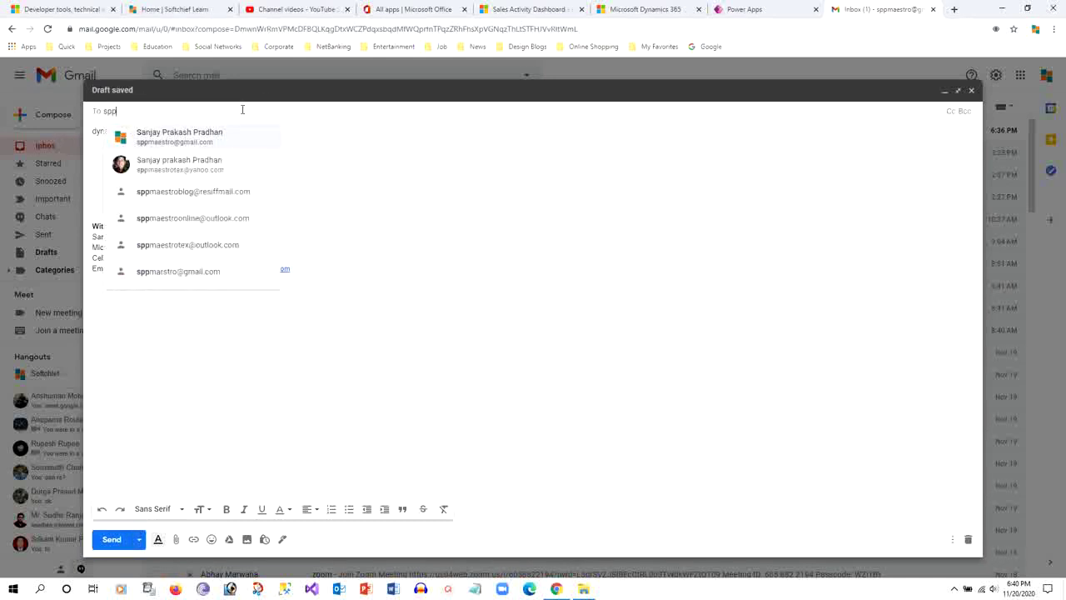
pyautogui.click(188, 139)
pyautogui.click(125, 539)
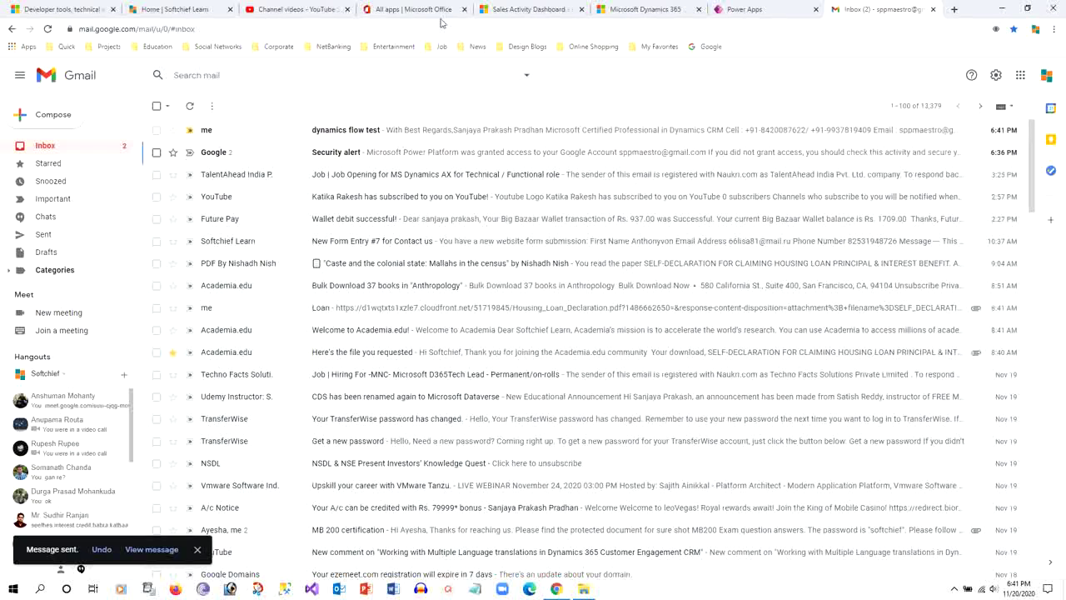
# Return to the flow in the Dynamics 365 browser tab and check the status of its test run
pyautogui.click(735, 9)
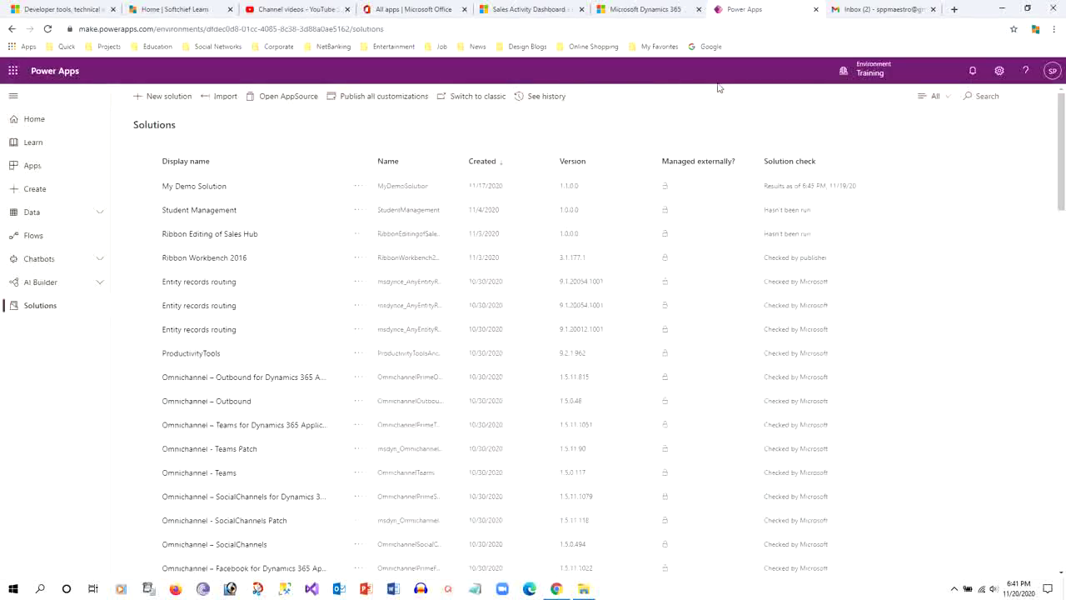
pyautogui.click(629, 7)
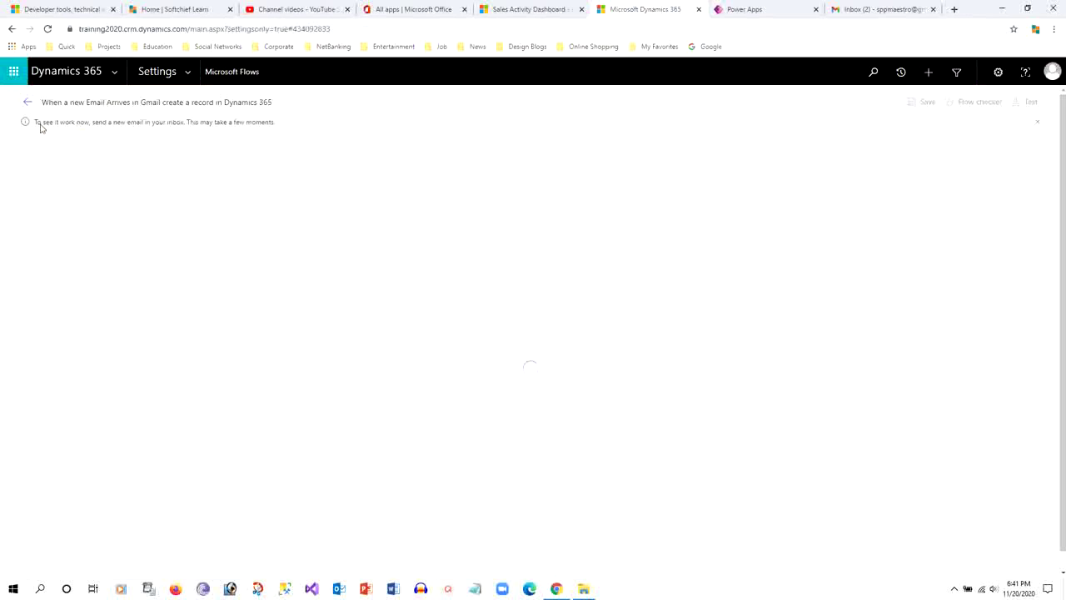
pyautogui.moveTo(44, 123); pyautogui.dragTo(109, 123)
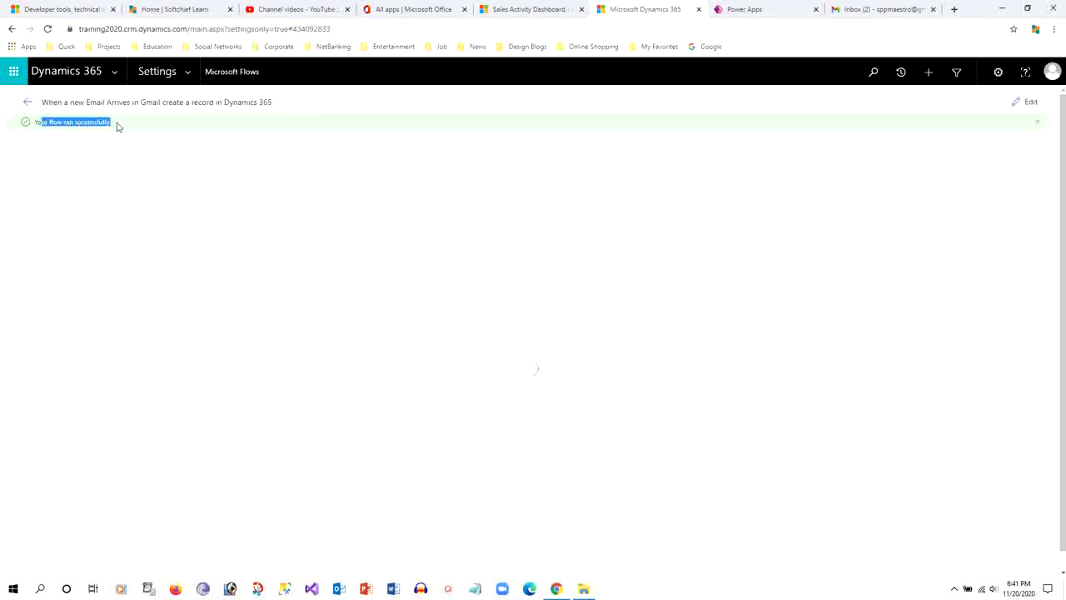
pyautogui.moveTo(37, 122); pyautogui.dragTo(120, 129)
# Switch to the Sales Hub app and open the list of leads
pyautogui.click(544, 8)
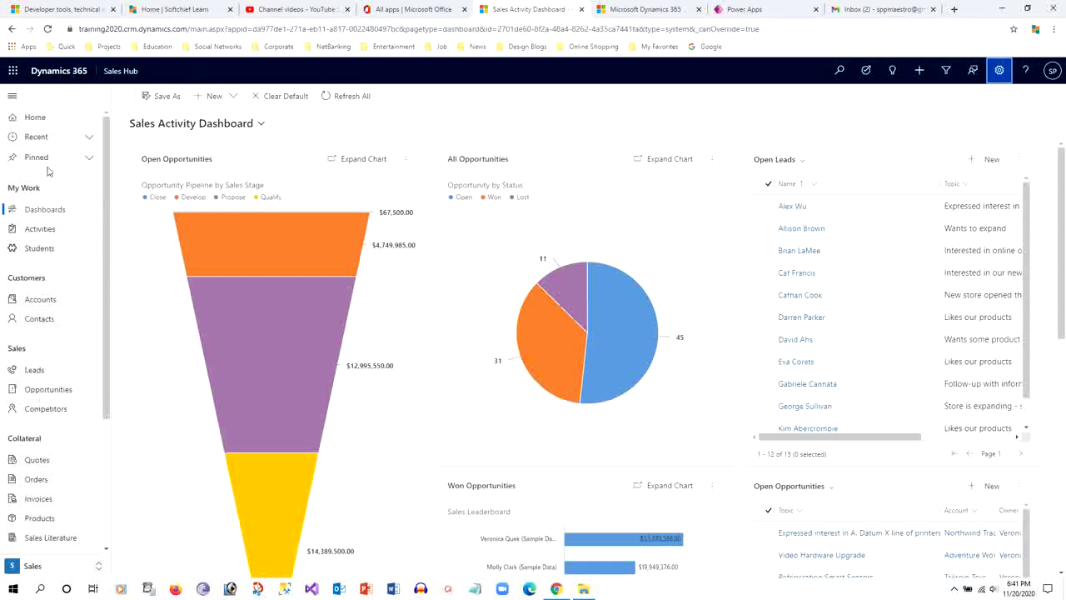
pyautogui.moveTo(243, 226)
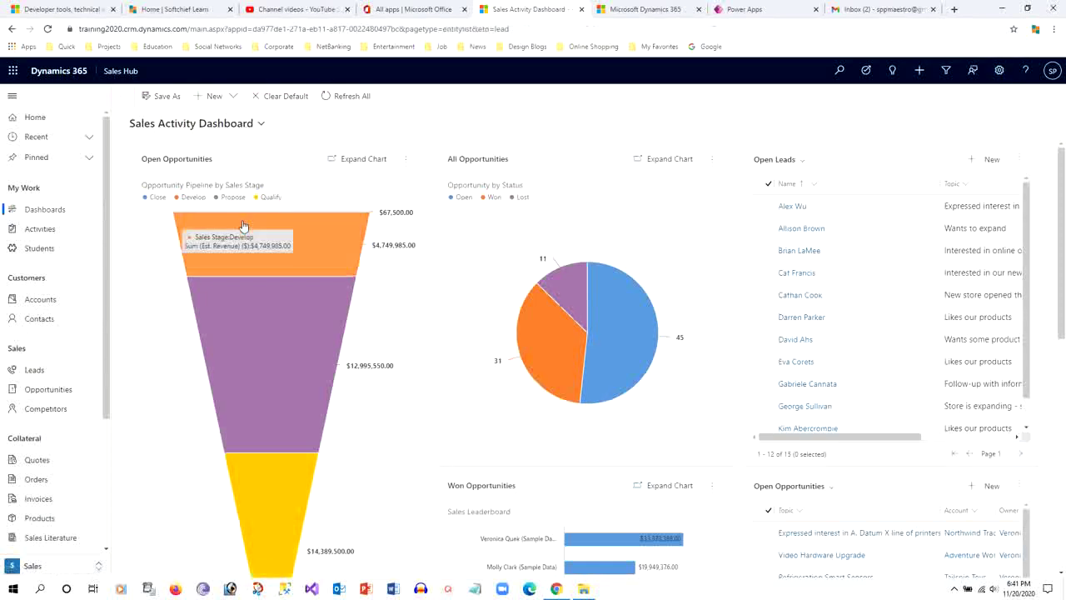